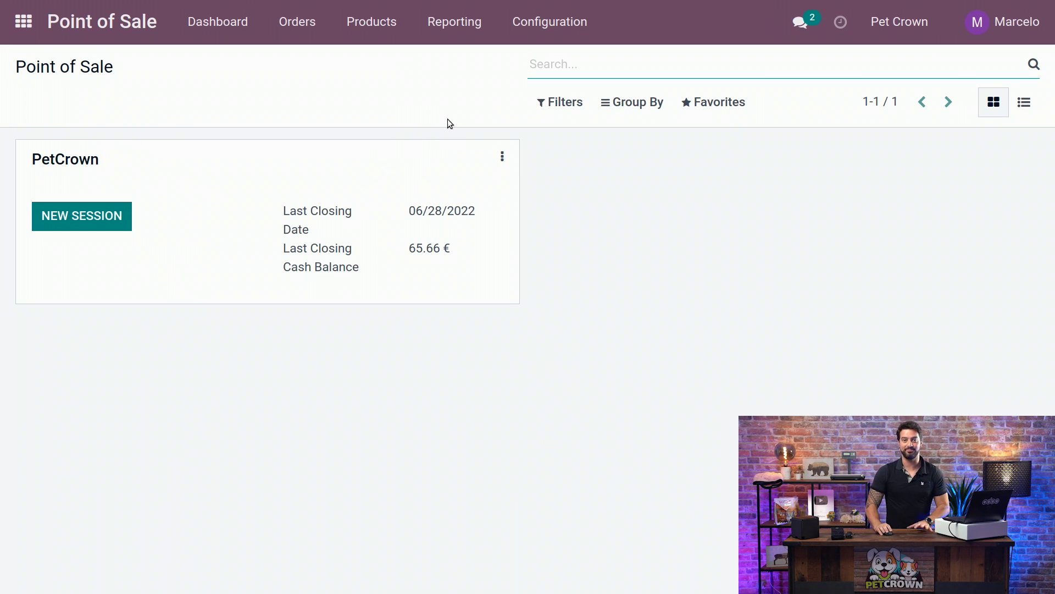
# Create the PoS product category 'Fur-niture' with parent category Dog and save it.
pyautogui.click(558, 31)
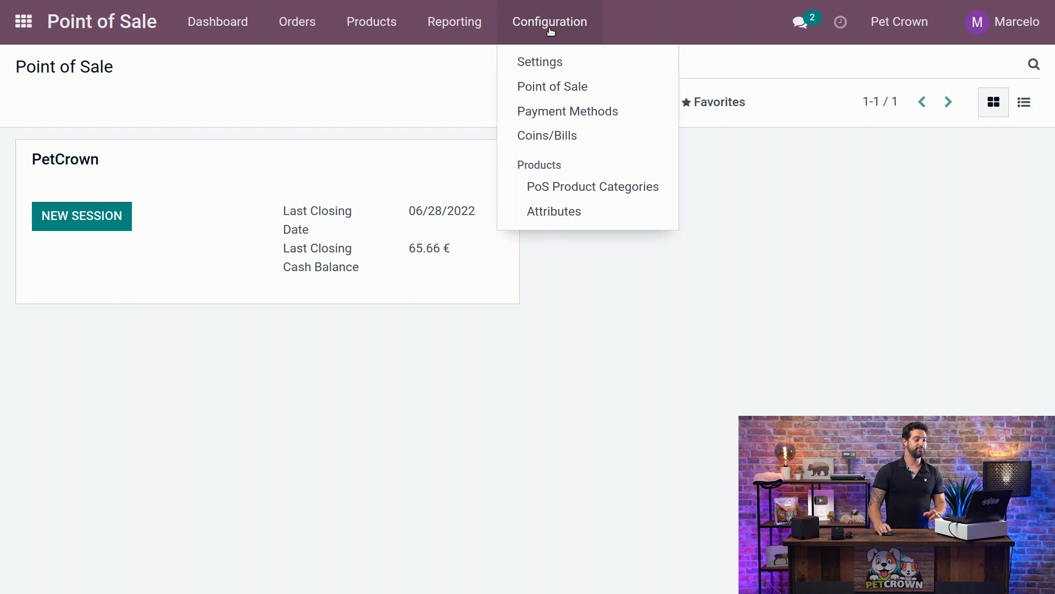
pyautogui.click(571, 190)
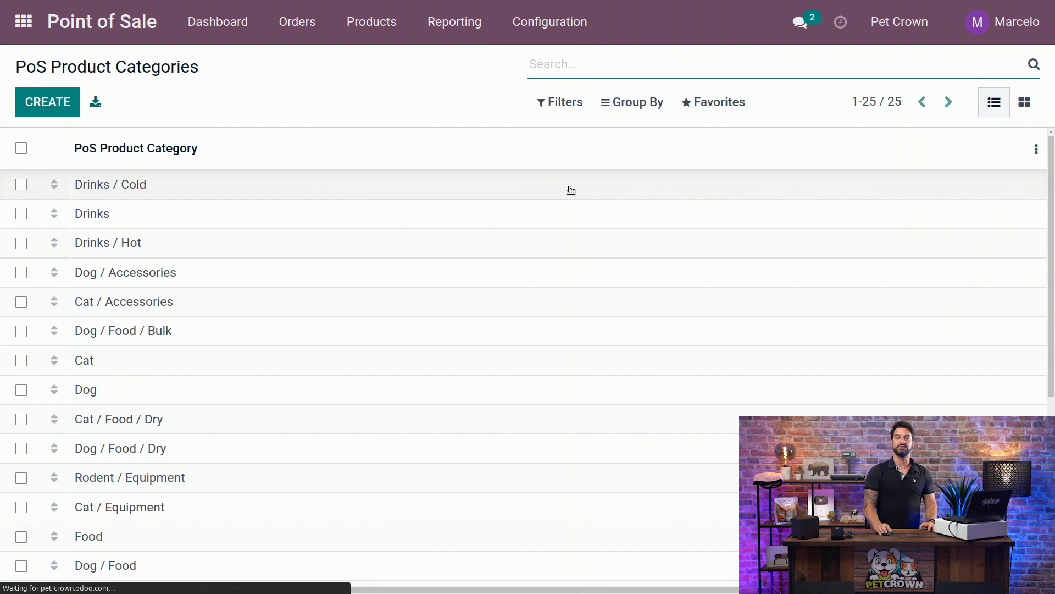
pyautogui.click(48, 95)
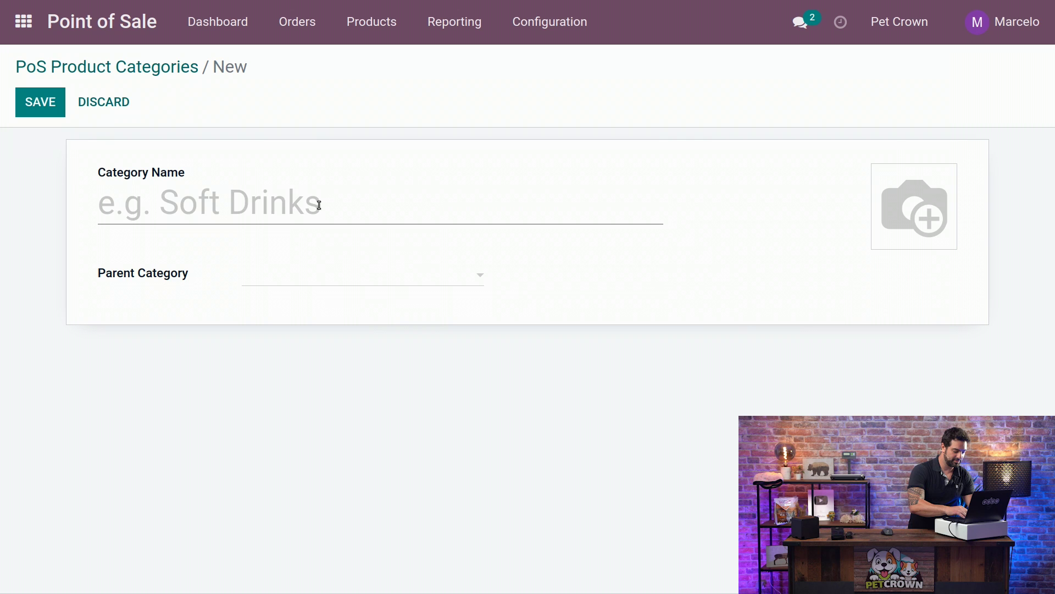
pyautogui.write('Fur-niture')
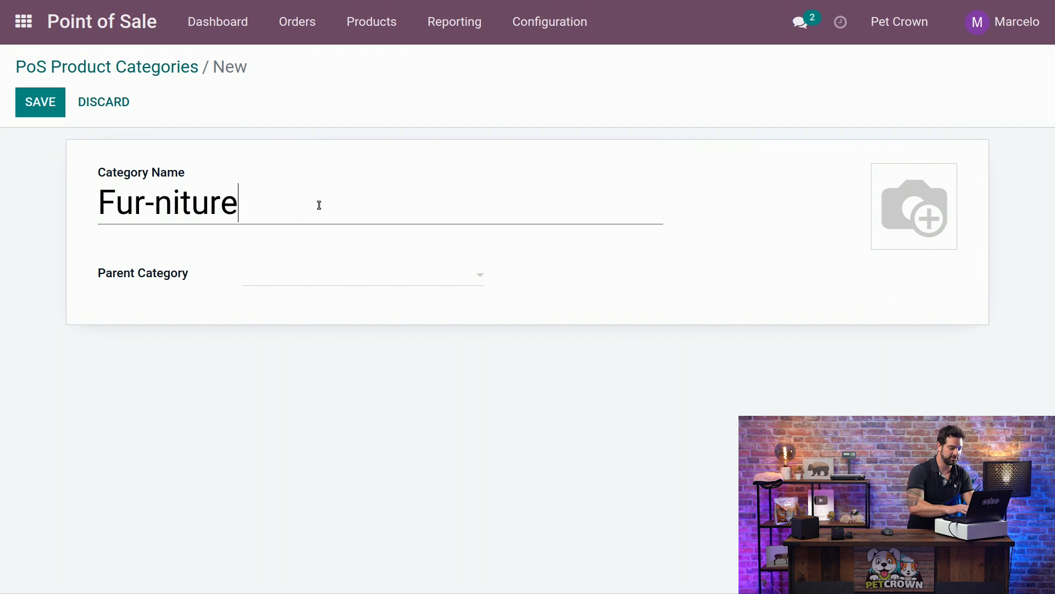
pyautogui.press('Tab')
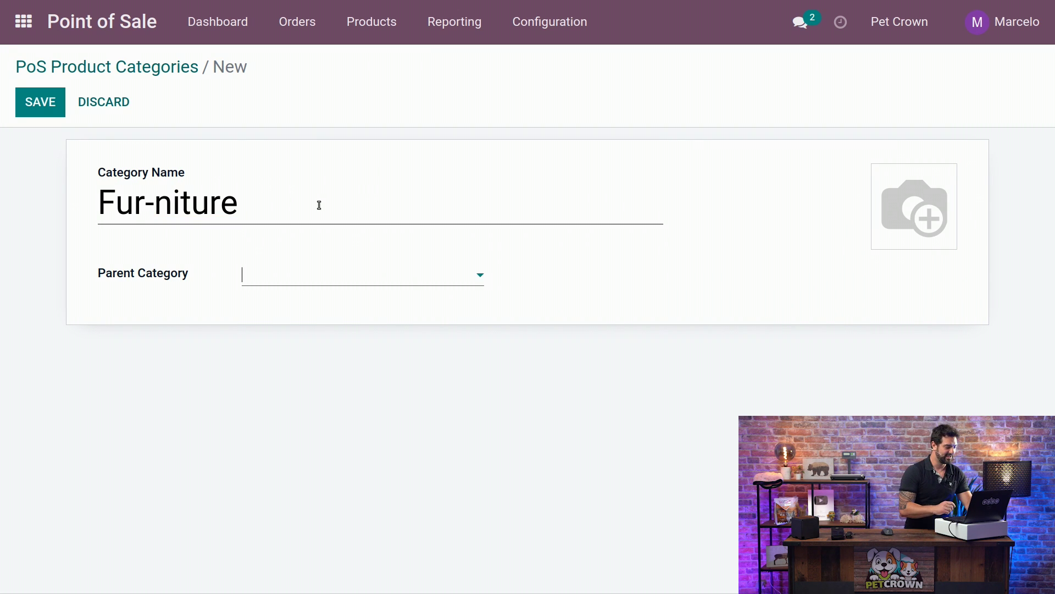
pyautogui.write('Dog')
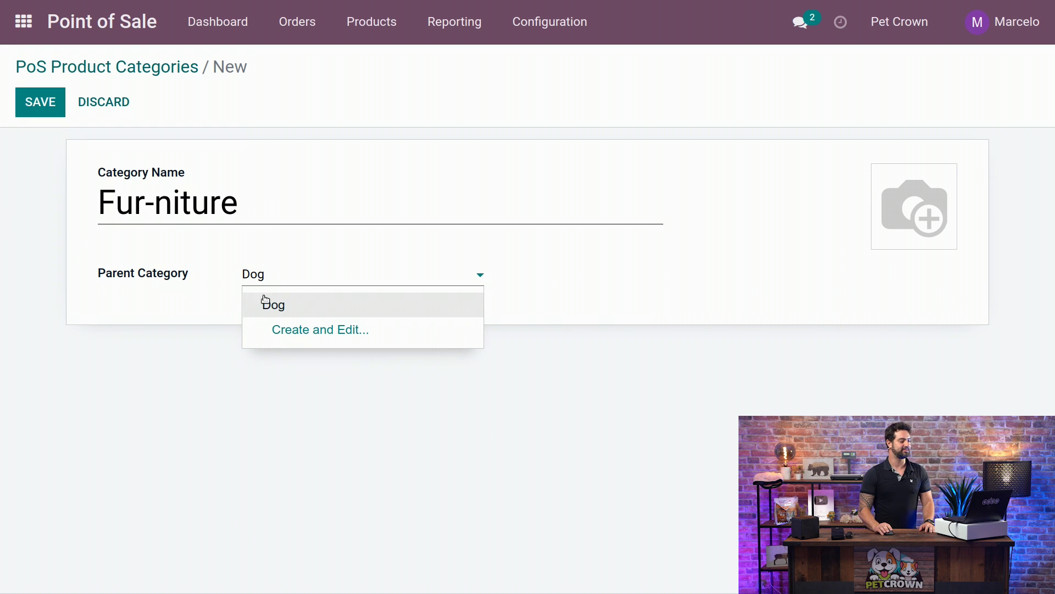
pyautogui.click(263, 301)
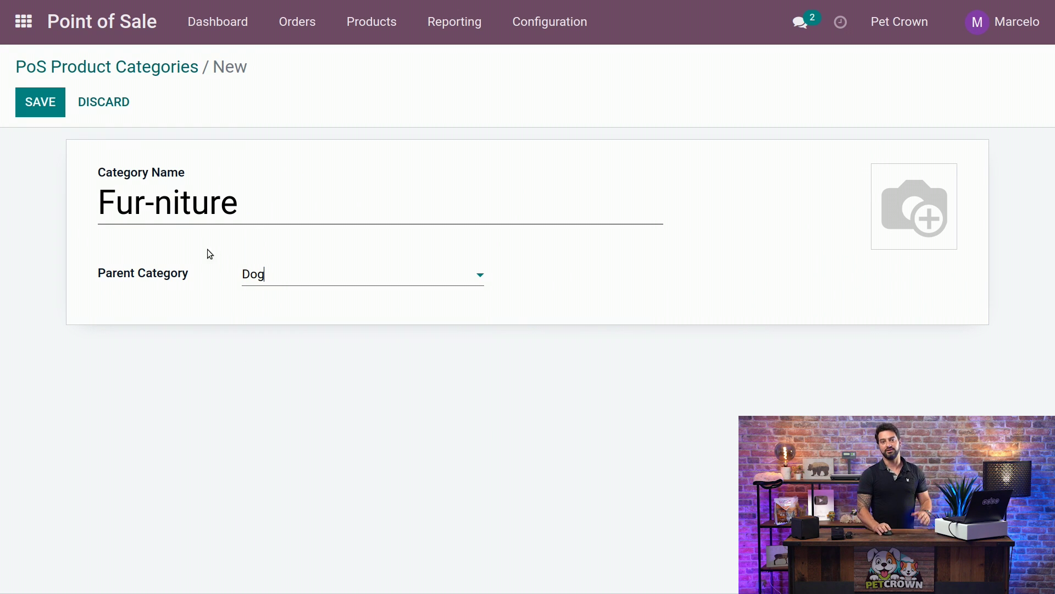
pyautogui.click(34, 100)
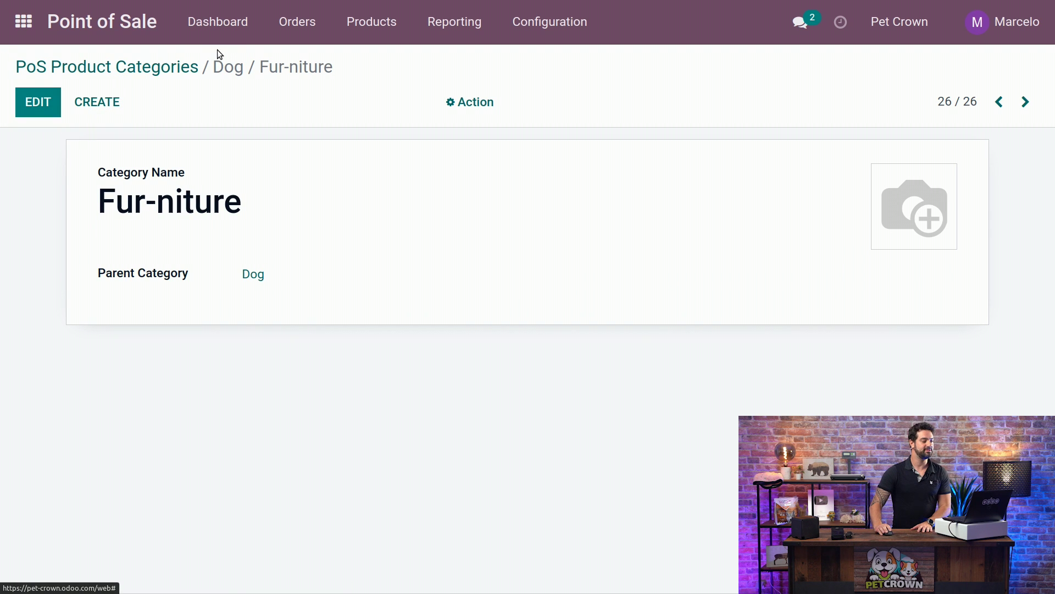
# From the dashboard, start a new product in the Products list named 'Django's Bed'.
pyautogui.click(219, 26)
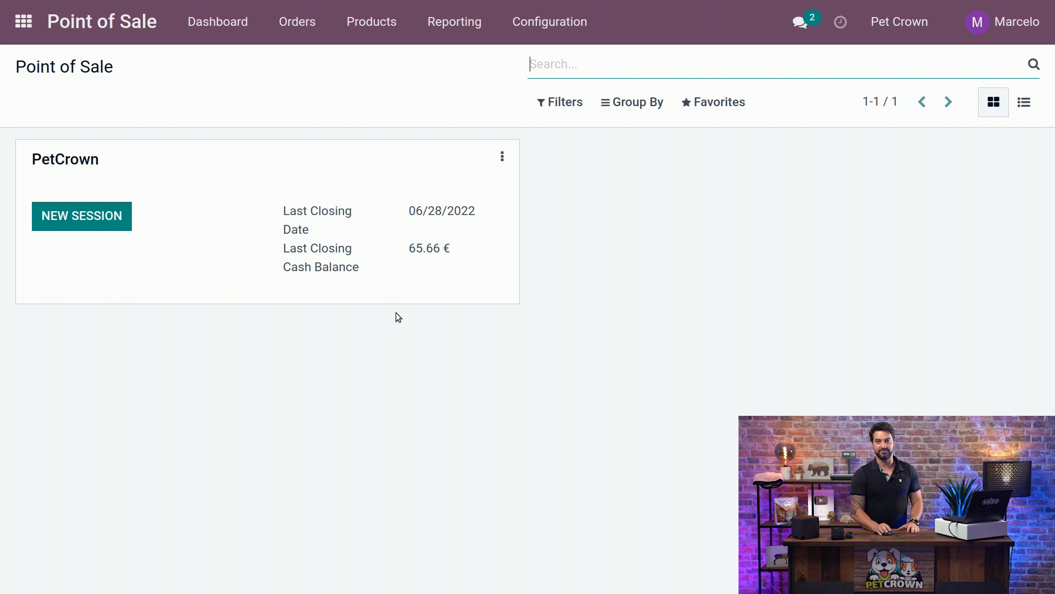
pyautogui.click(378, 25)
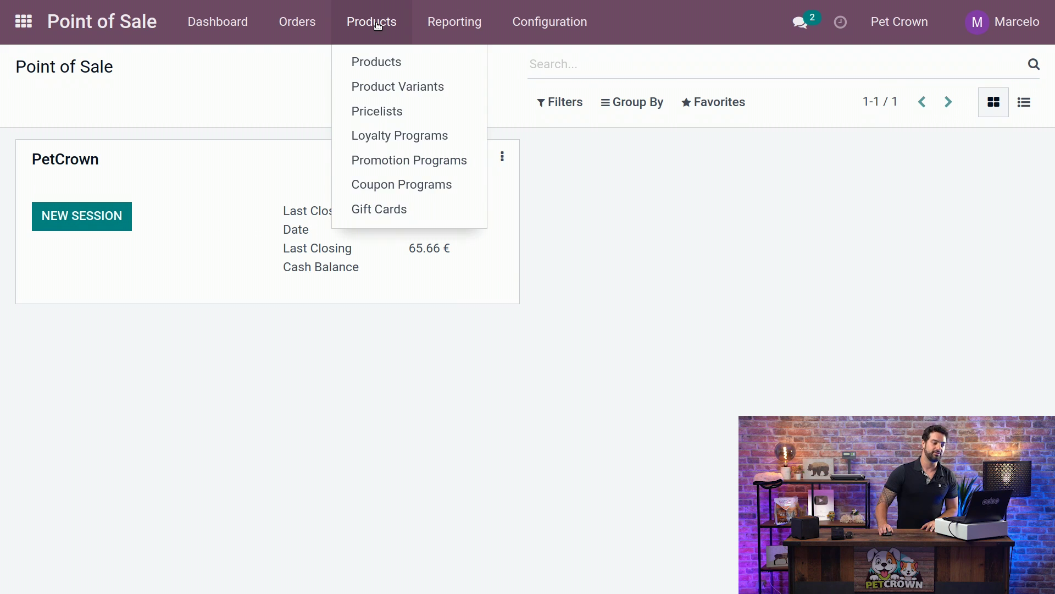
pyautogui.click(379, 62)
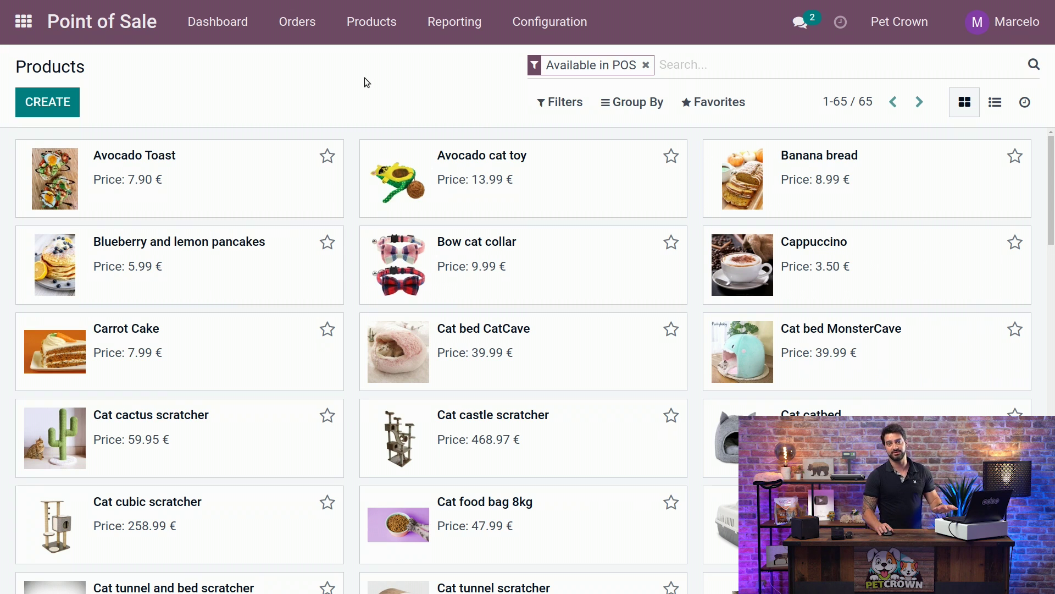
pyautogui.click(56, 102)
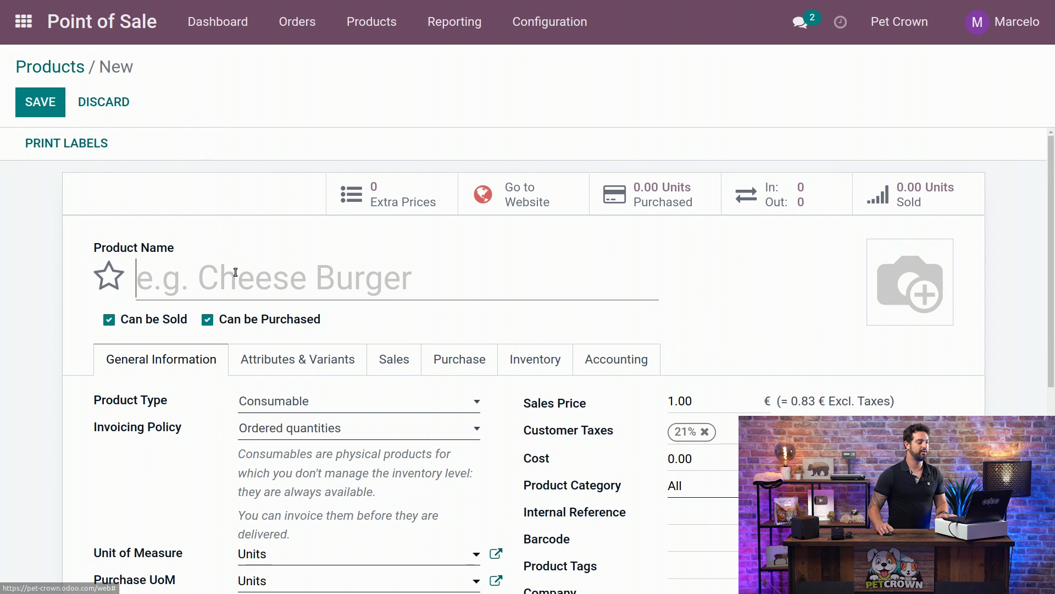
pyautogui.write('Dj')
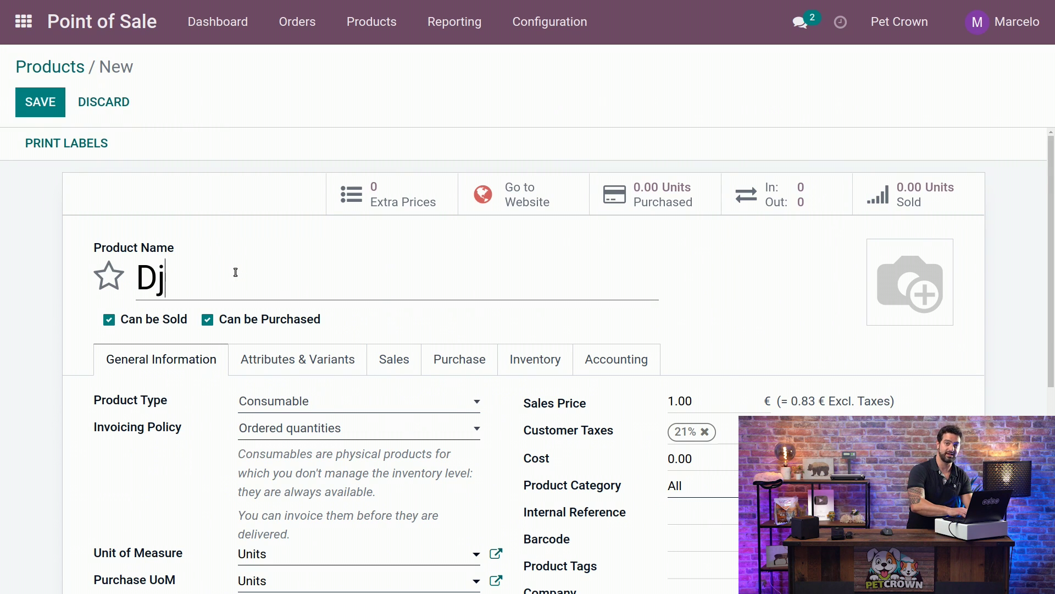
pyautogui.write("ango's Bed")
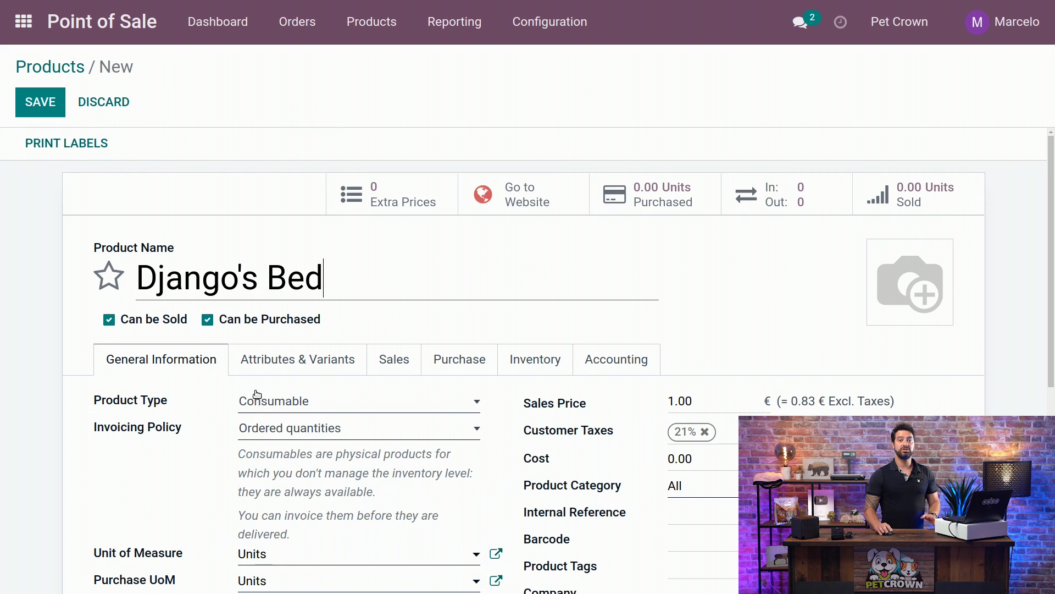
# Make Django's Bed a Storable Product with sales price 35.99 and cost 20.
pyautogui.click(282, 404)
pyautogui.click(289, 452)
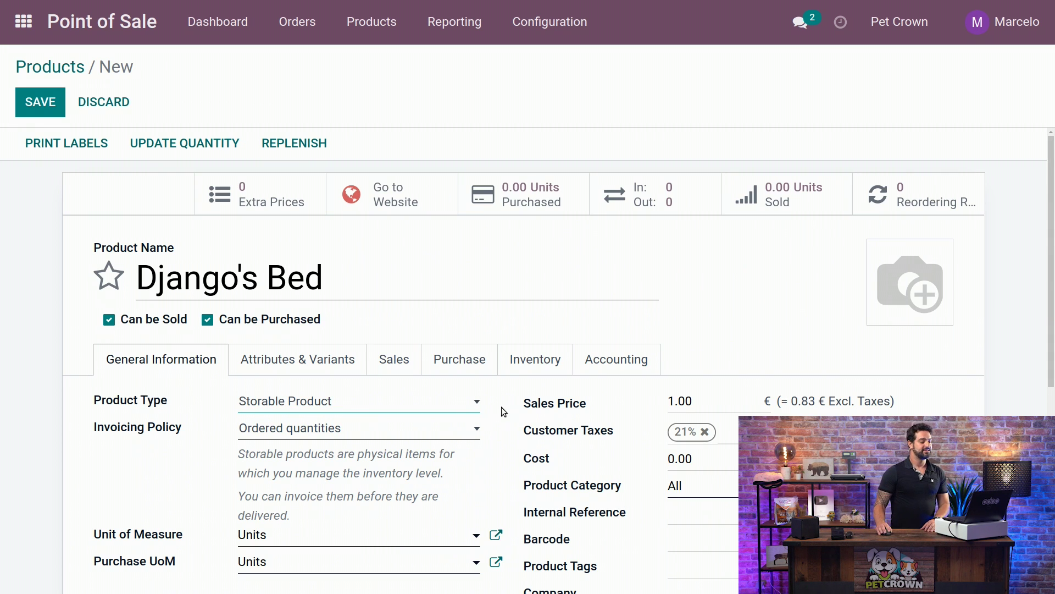
pyautogui.click(680, 401)
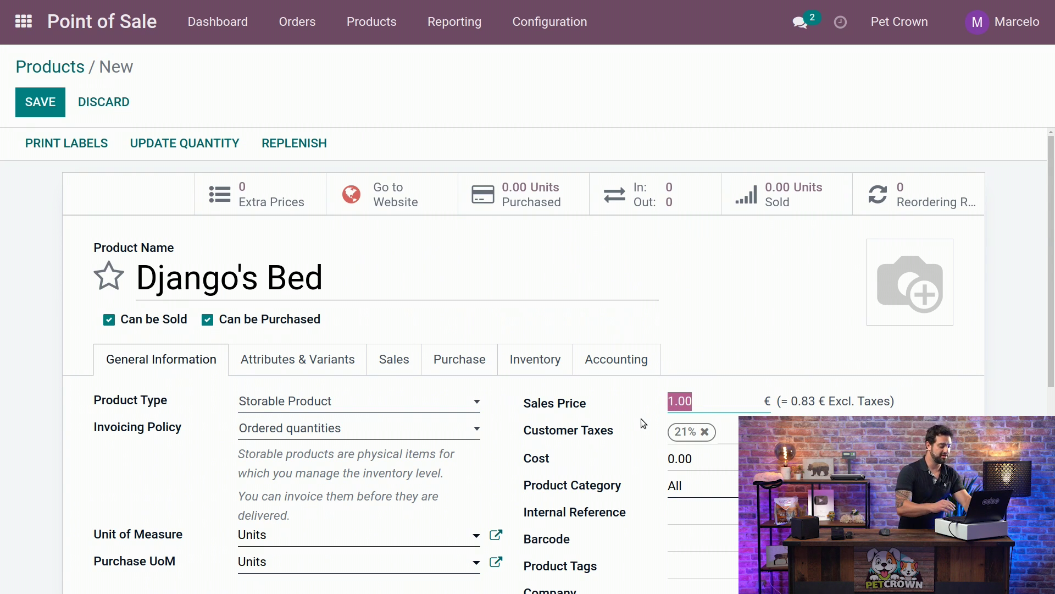
pyautogui.write('35.9')
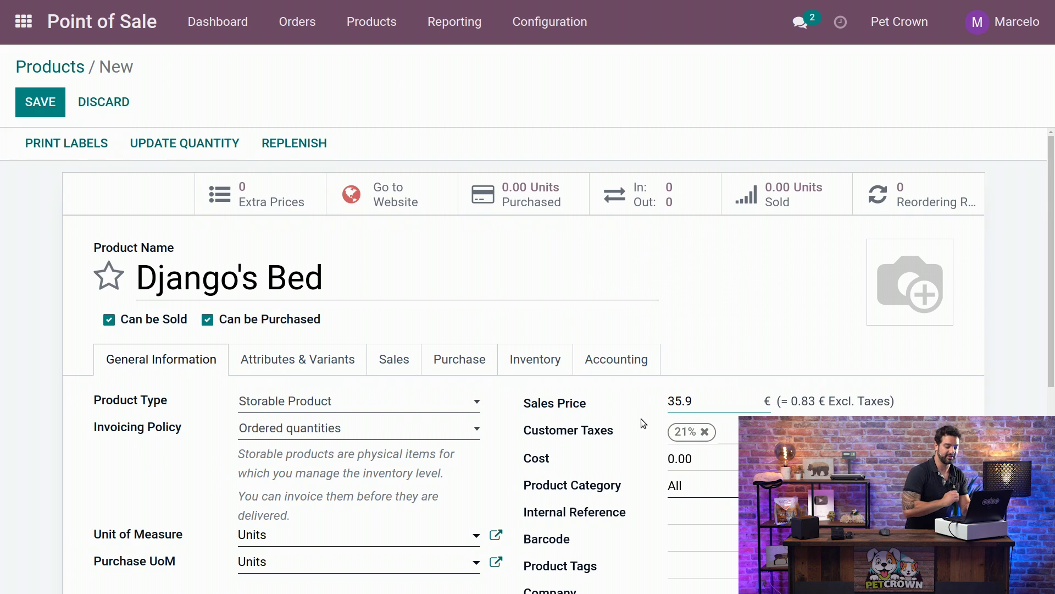
pyautogui.write('9')
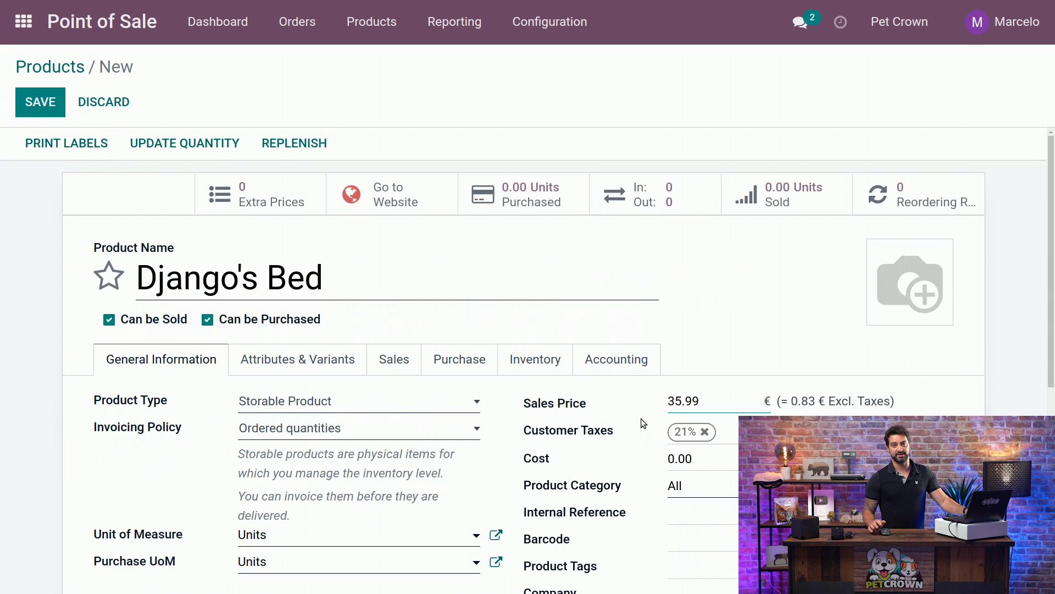
pyautogui.click(671, 458)
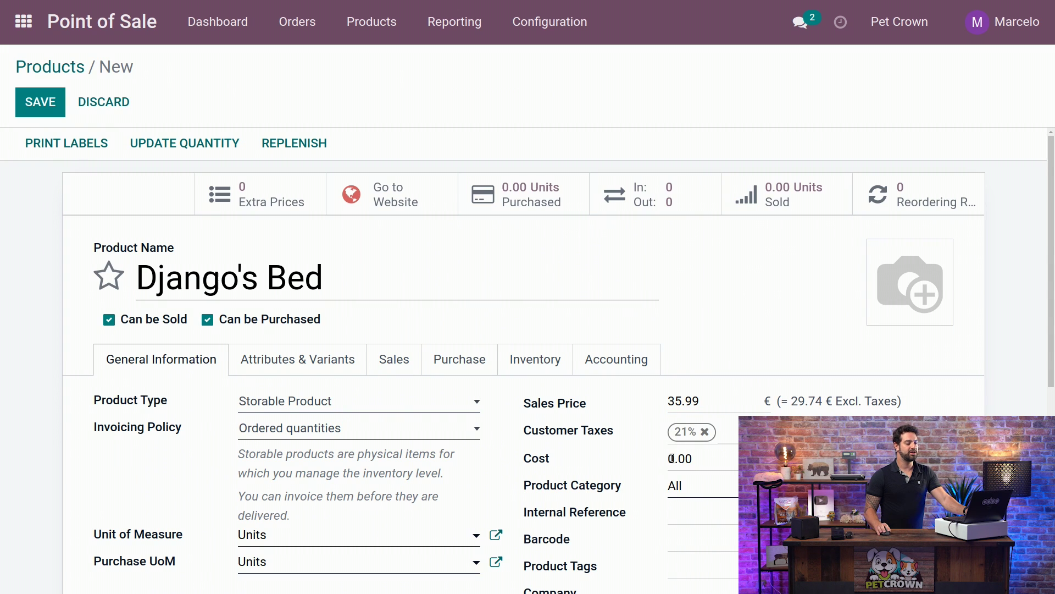
pyautogui.moveTo(693, 458); pyautogui.dragTo(660, 458)
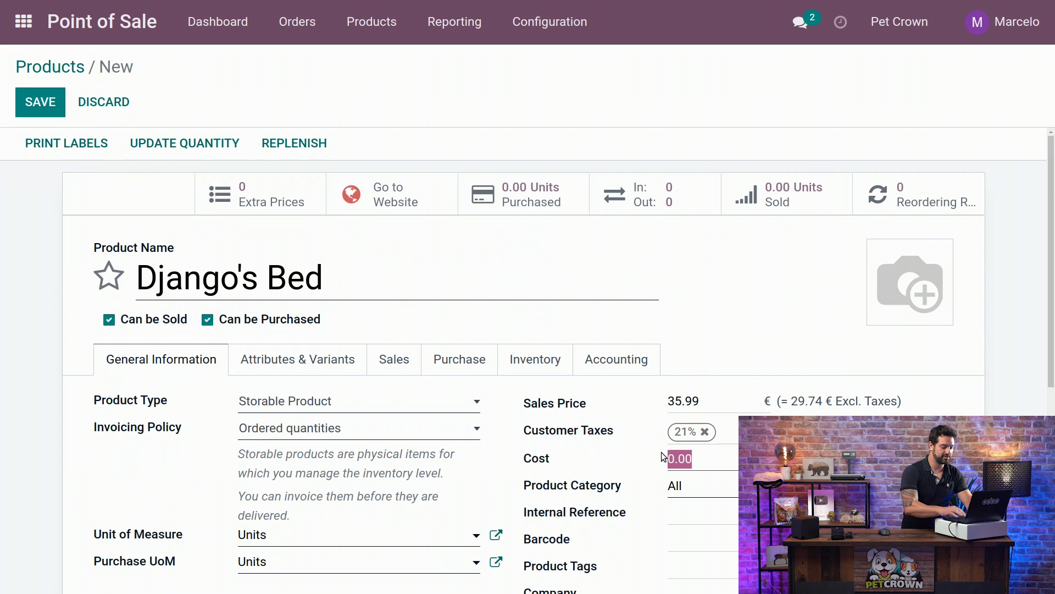
pyautogui.write('20')
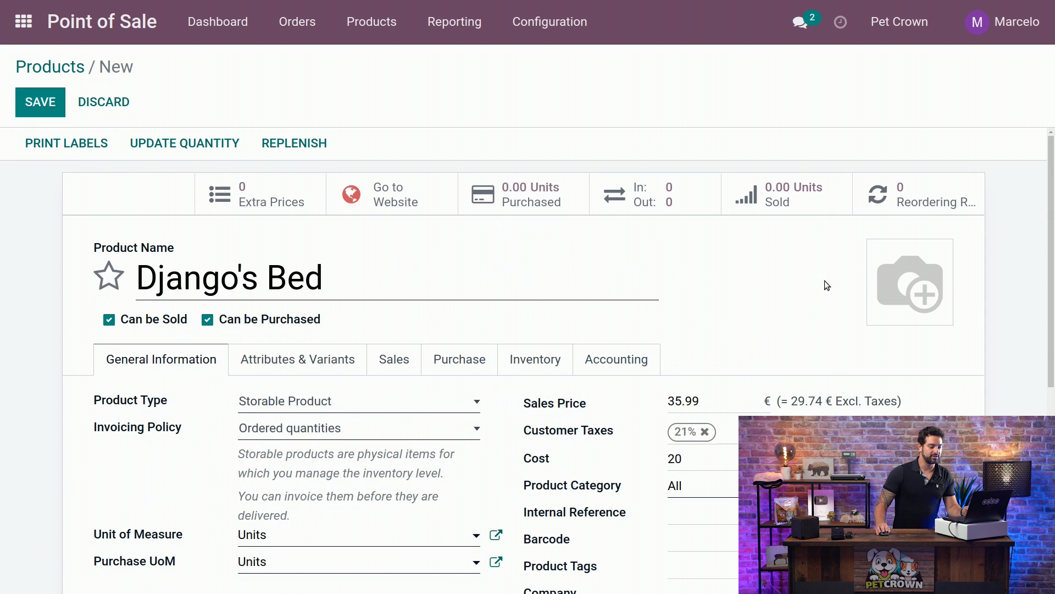
pyautogui.moveTo(881, 252)
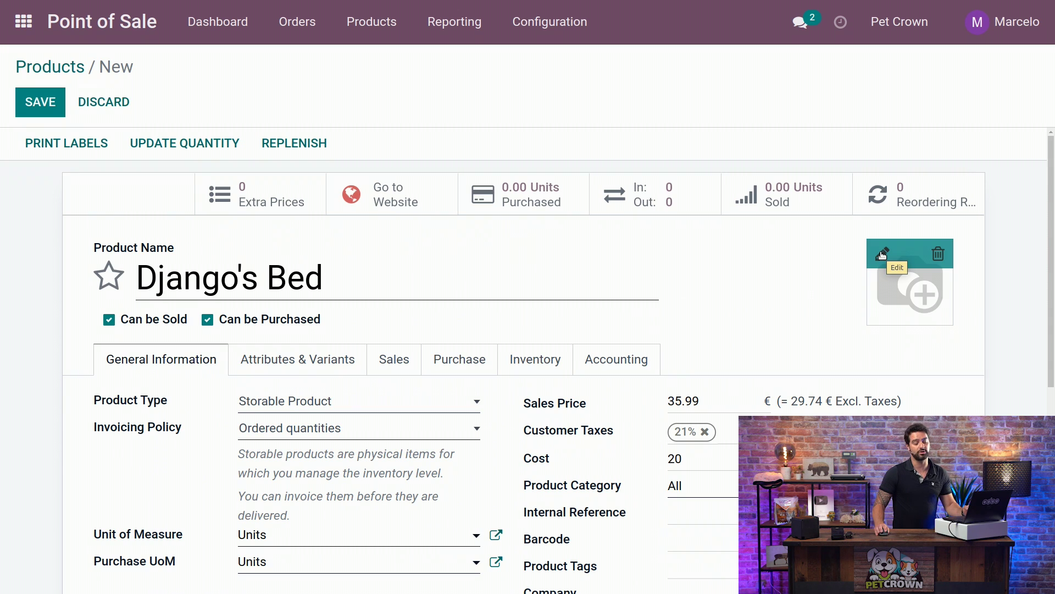
pyautogui.click(882, 254)
pyautogui.click(269, 104)
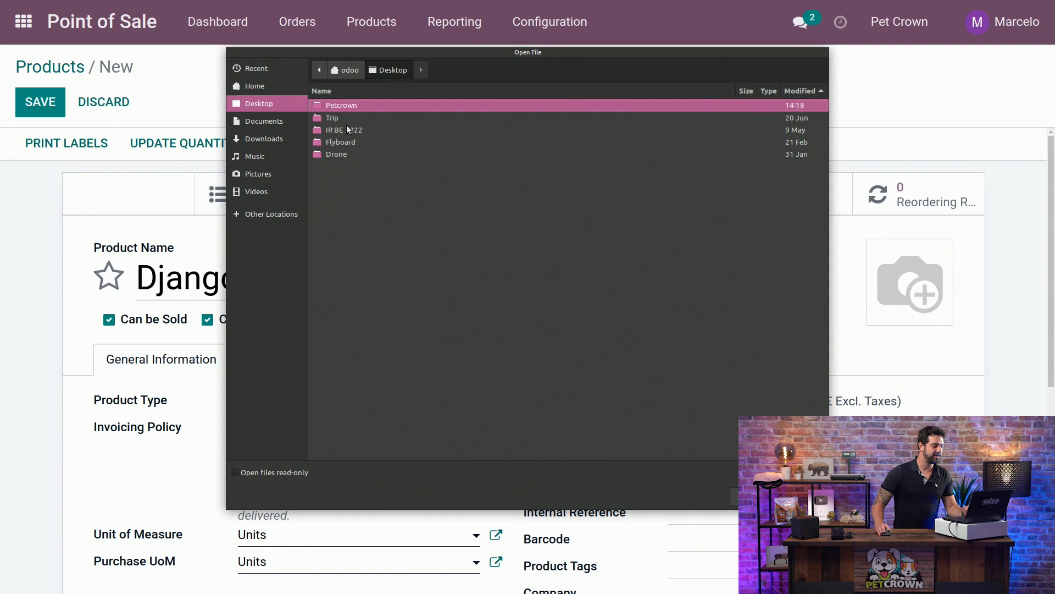
pyautogui.doubleClick(347, 107)
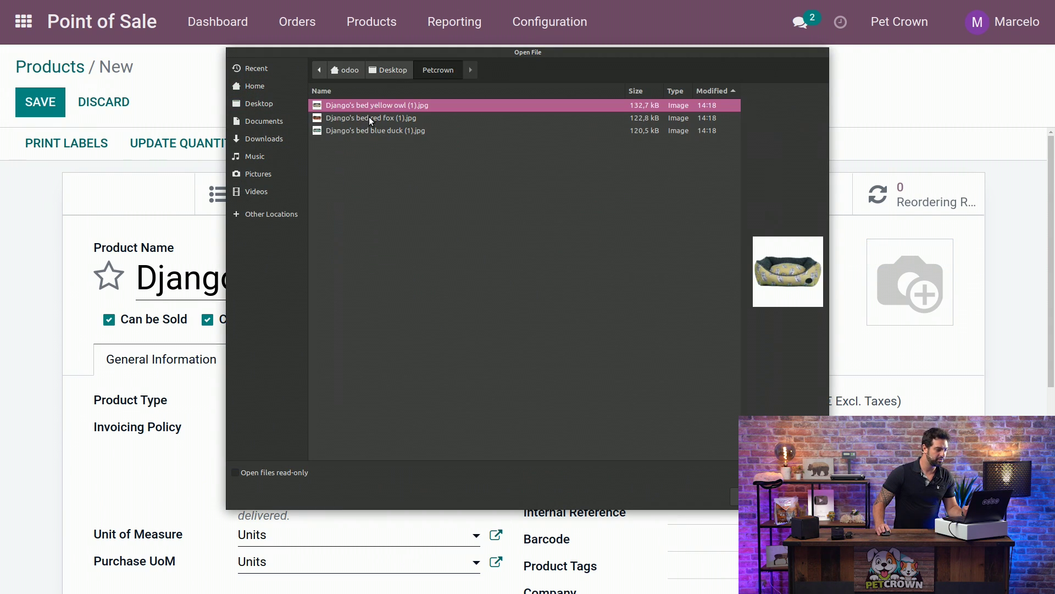
pyautogui.click(367, 118)
pyautogui.doubleClick(367, 118)
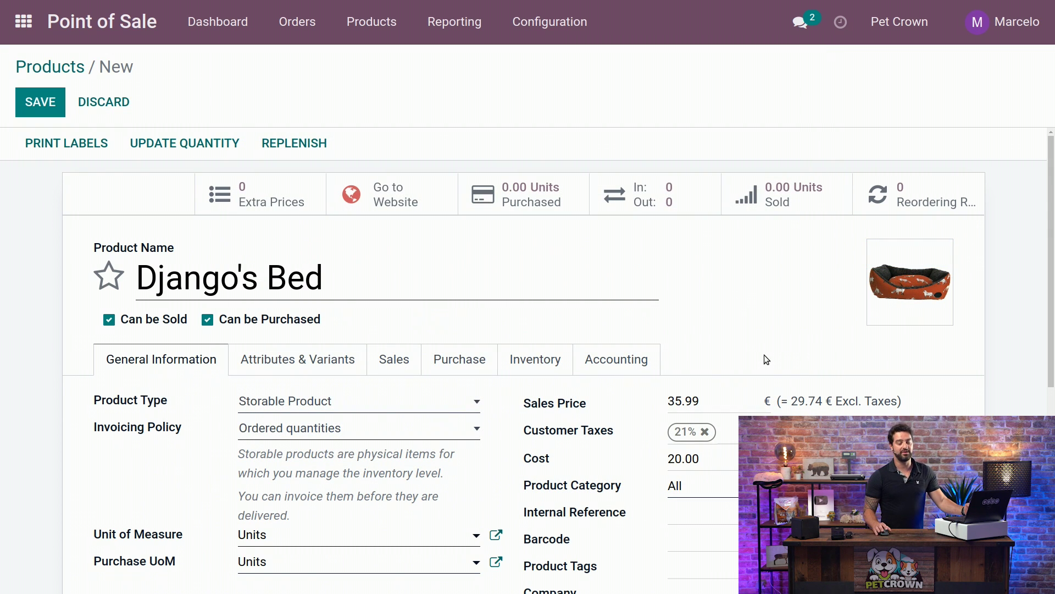
pyautogui.scroll(-2, 731, 303)
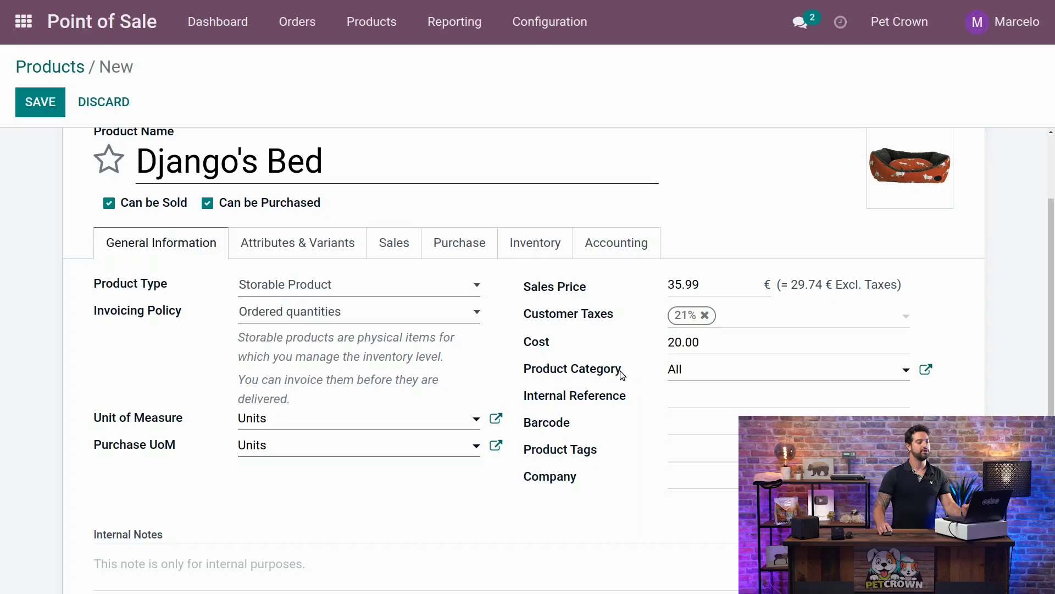
pyautogui.moveTo(620, 374)
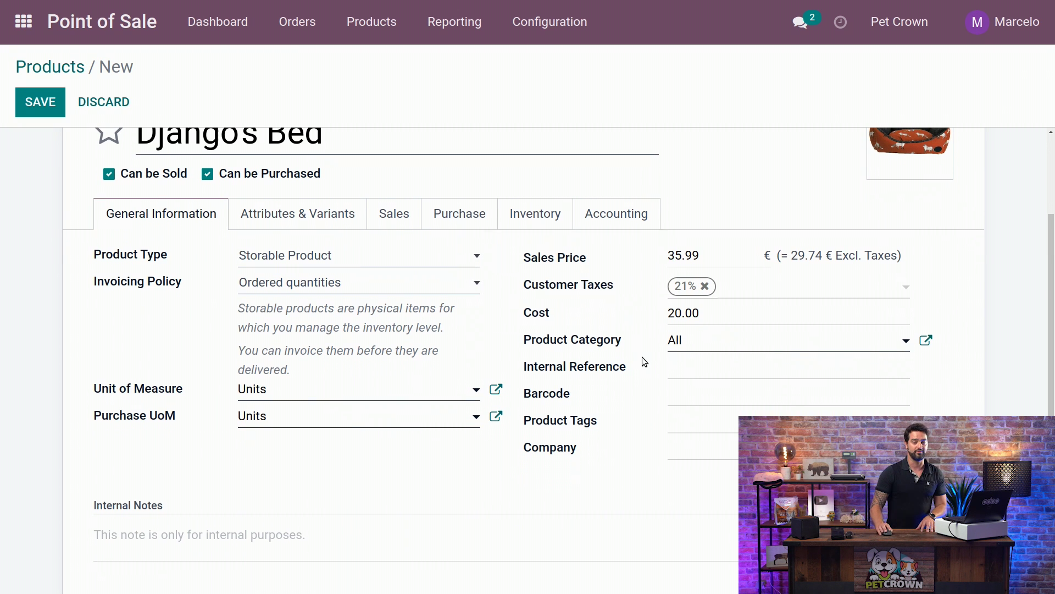
pyautogui.scroll(-1, 652, 360)
pyautogui.scroll(3, 651, 361)
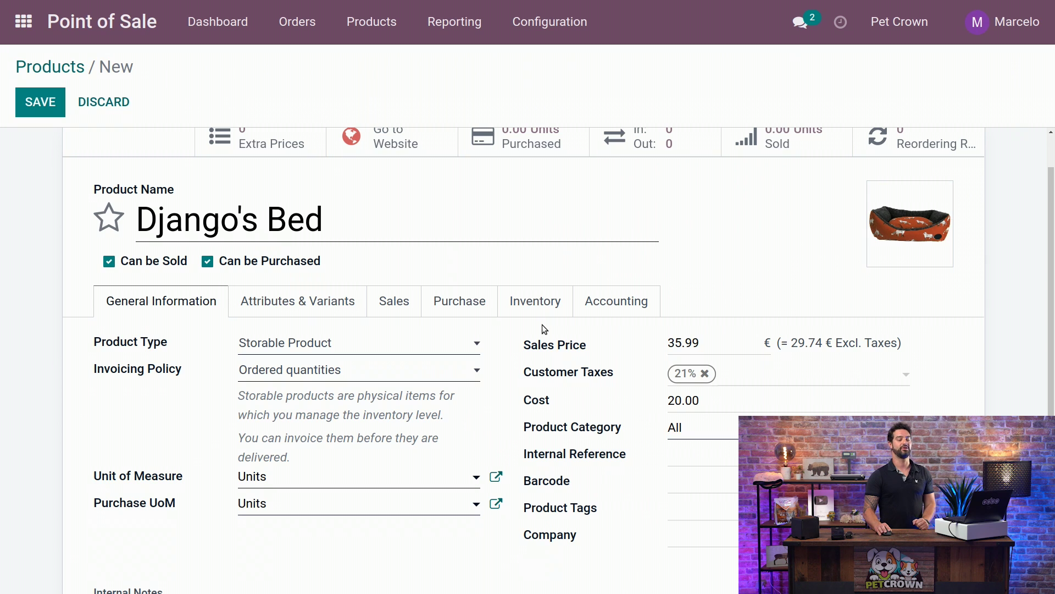
# Add a Color attribute line to Django's Bed with values Red and Blue.
pyautogui.click(302, 306)
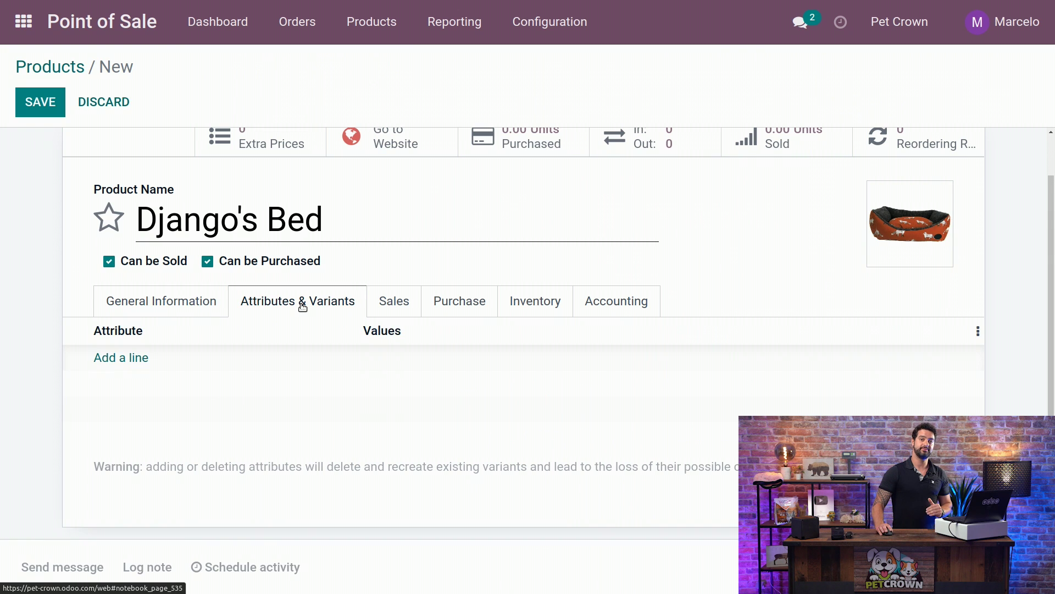
pyautogui.click(138, 362)
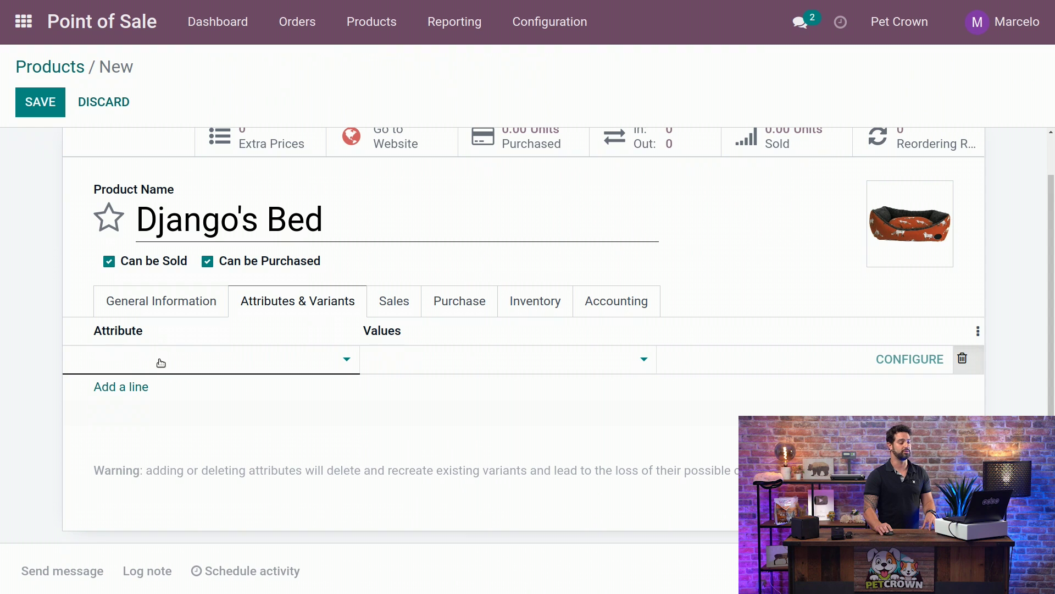
pyautogui.write('color')
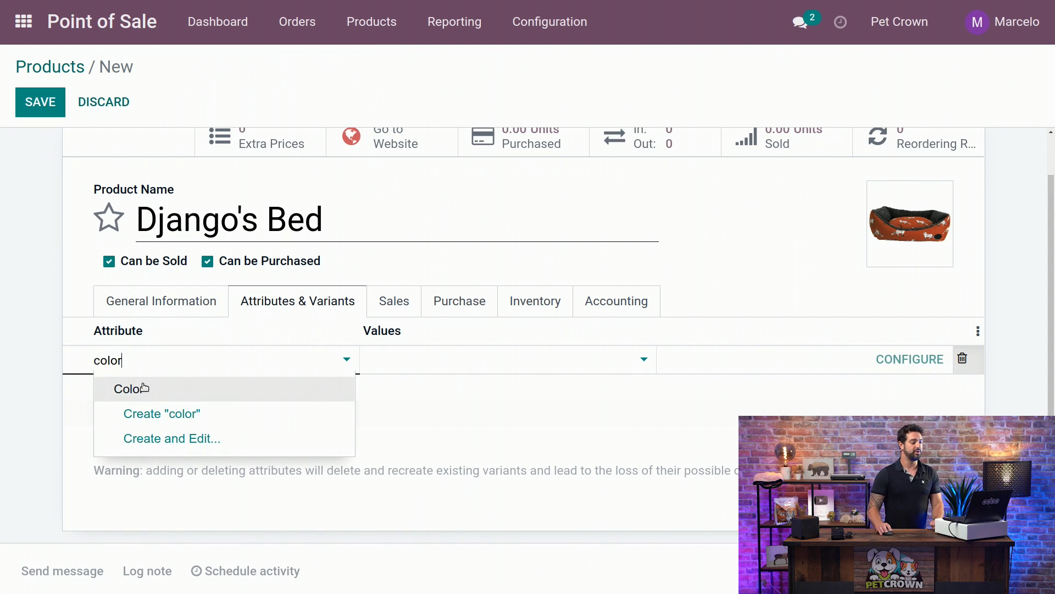
pyautogui.click(143, 388)
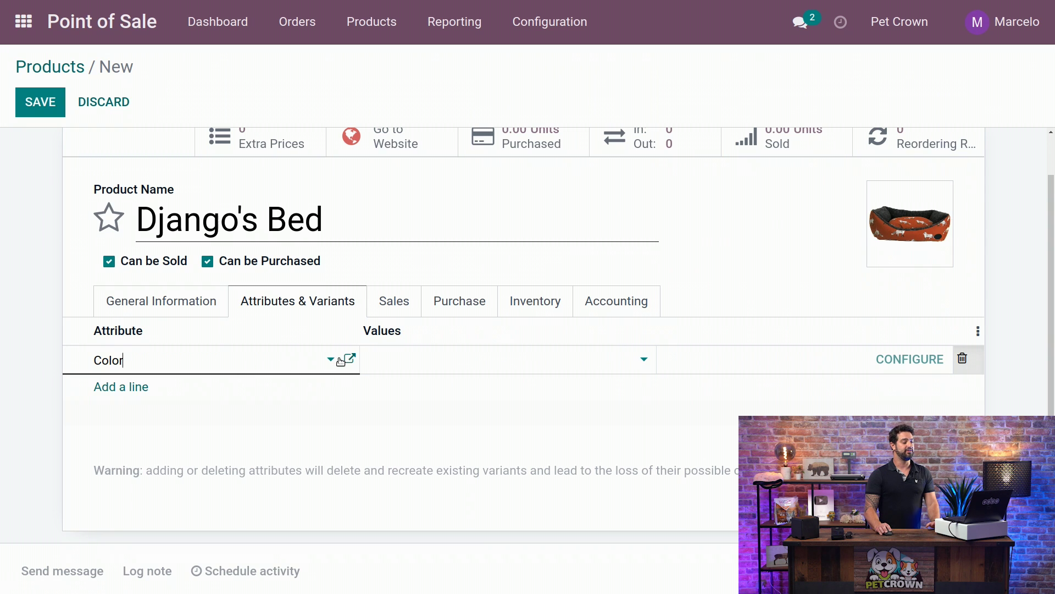
pyautogui.click(347, 359)
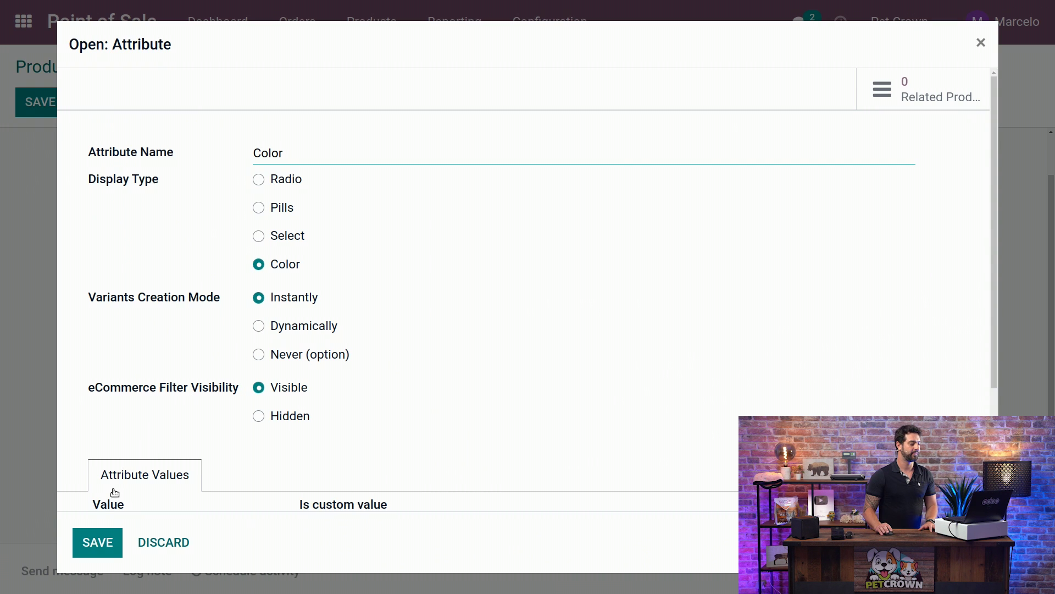
pyautogui.click(98, 542)
pyautogui.click(430, 359)
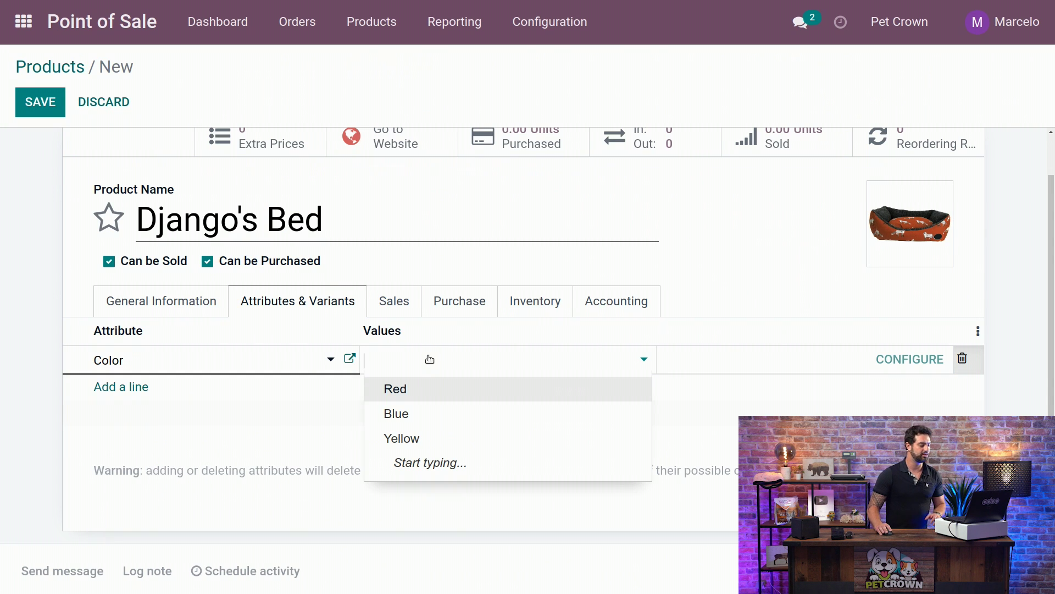
pyautogui.click(420, 388)
pyautogui.click(440, 365)
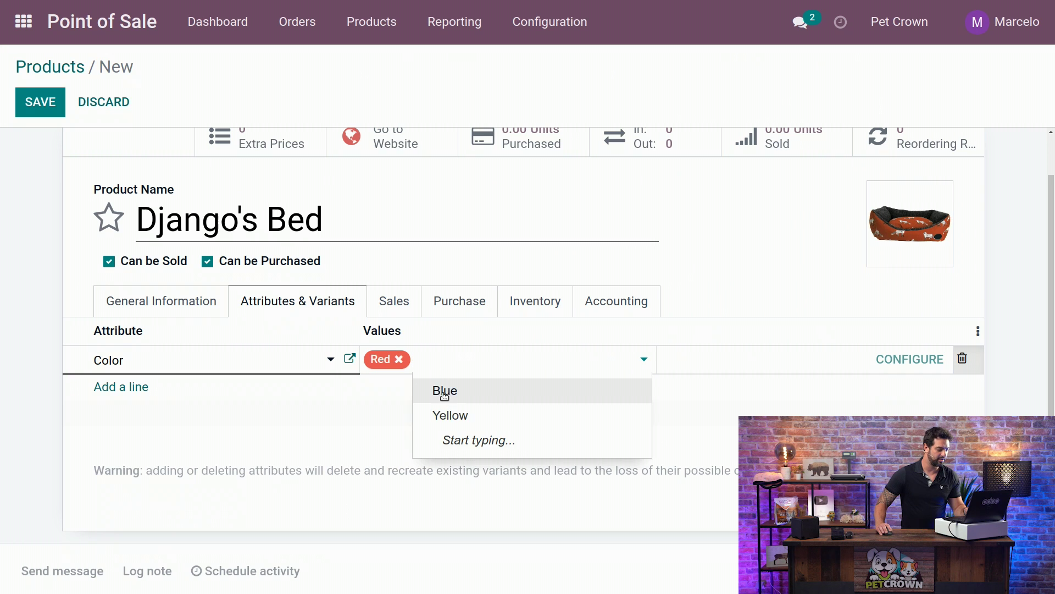
pyautogui.click(440, 389)
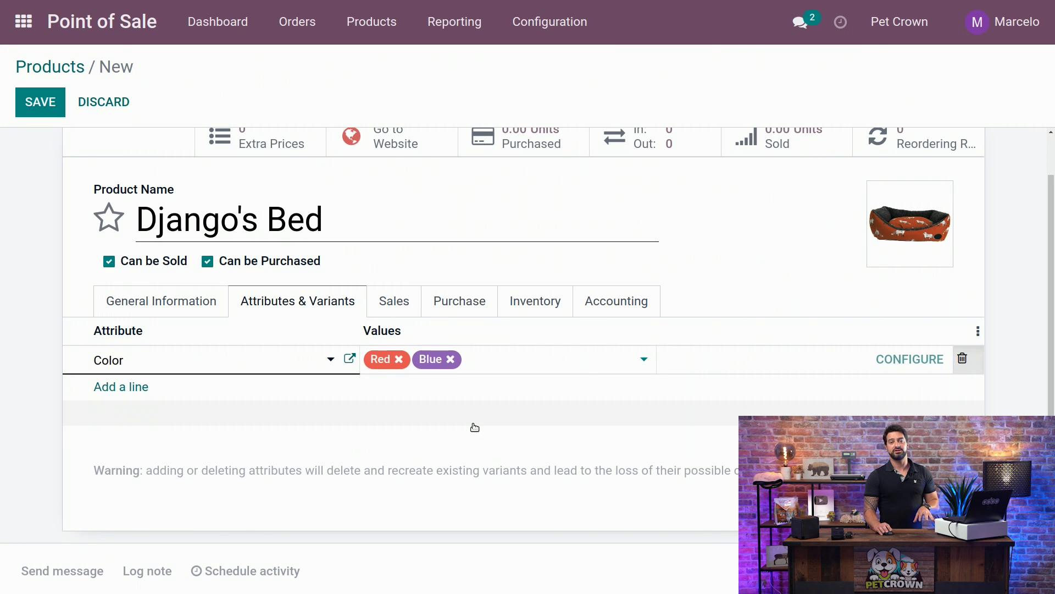
# Add a Size attribute line with values S, M, L and XL.
pyautogui.click(130, 386)
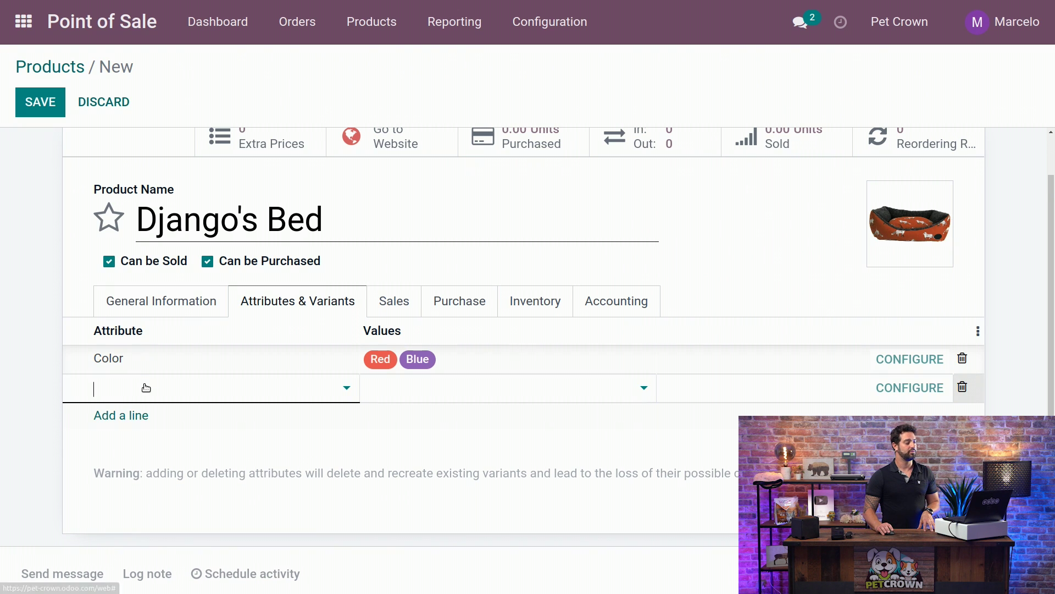
pyautogui.write('si')
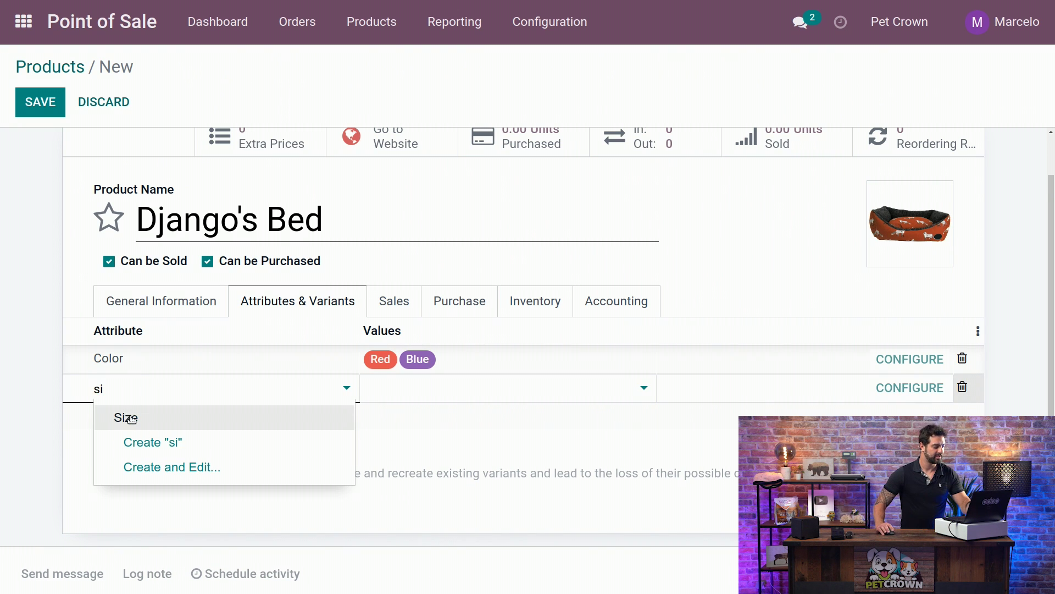
pyautogui.click(131, 419)
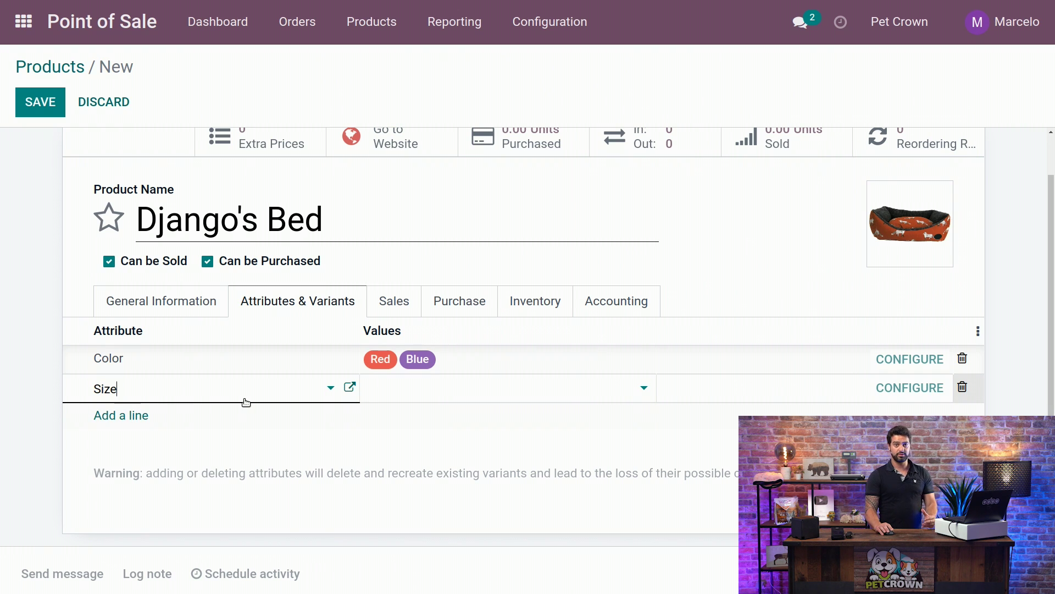
pyautogui.click(349, 387)
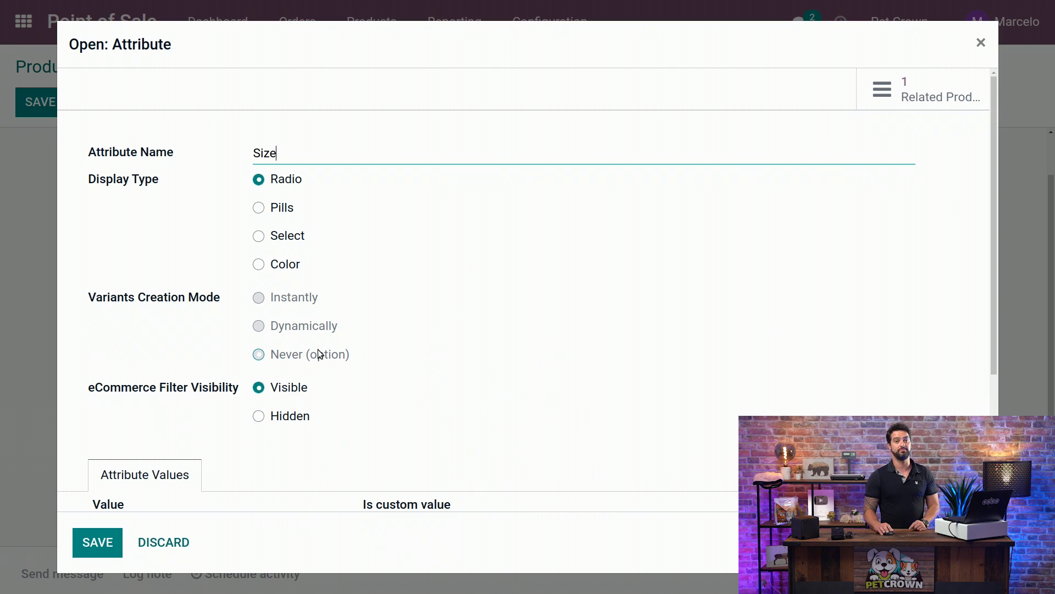
pyautogui.click(98, 541)
pyautogui.click(447, 398)
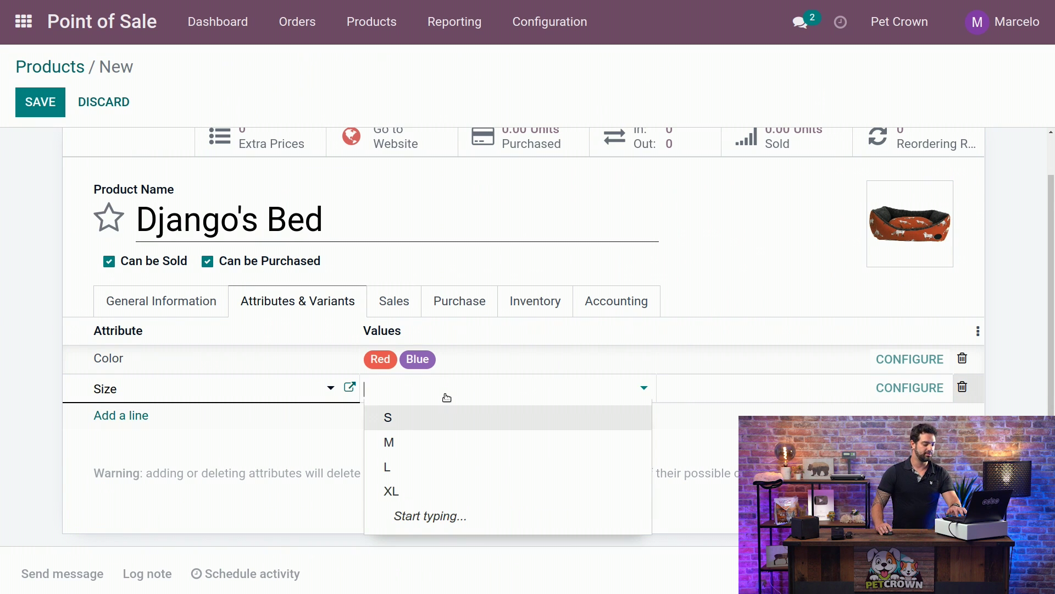
pyautogui.click(446, 407)
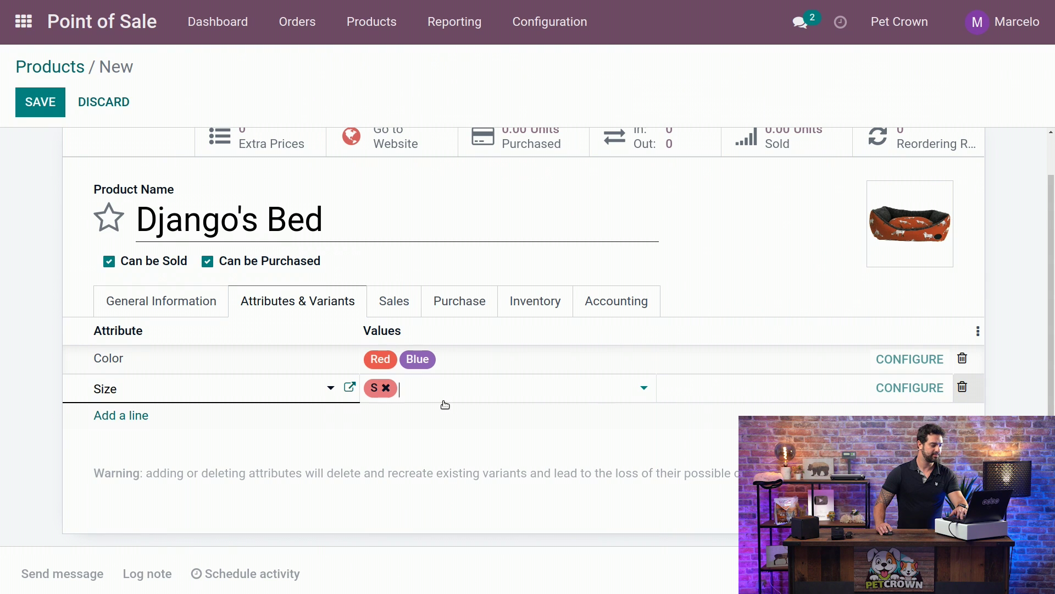
pyautogui.click(448, 390)
pyautogui.press('Return')
pyautogui.press('Down')
pyautogui.press('Return')
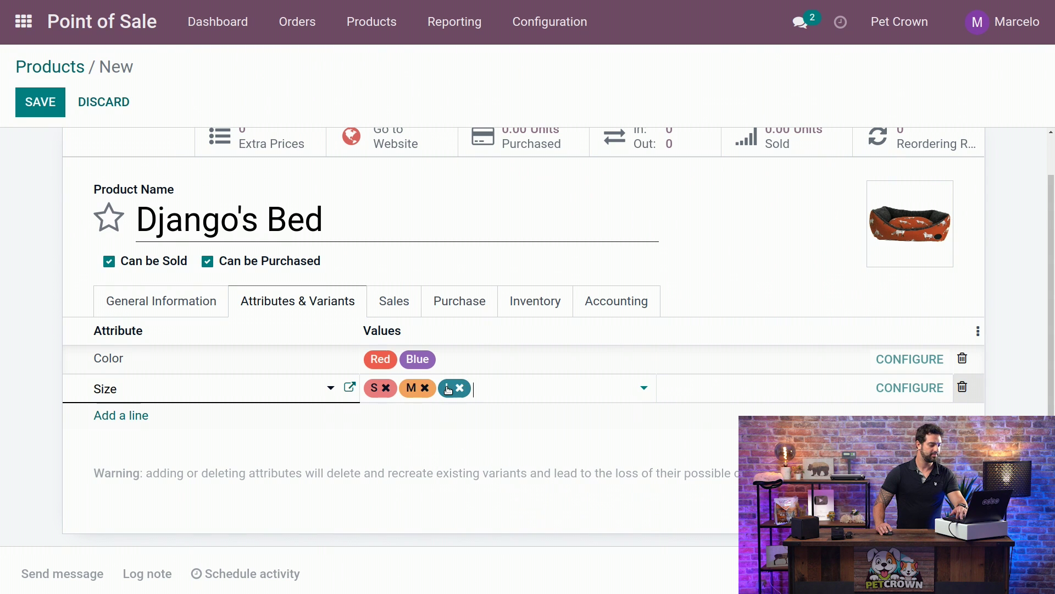
pyautogui.click(469, 388)
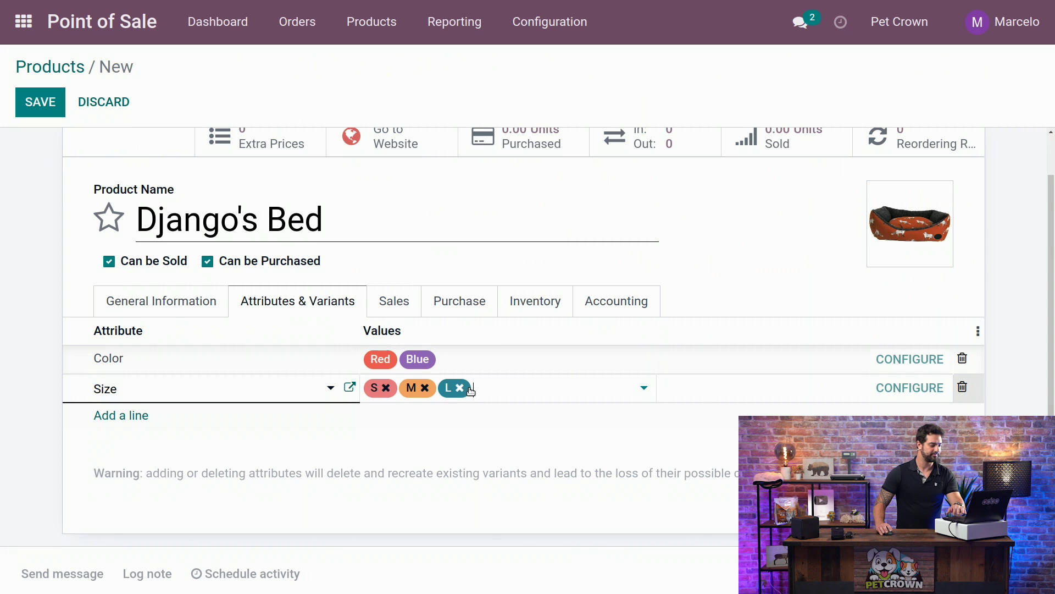
pyautogui.click(477, 392)
pyautogui.press('Return')
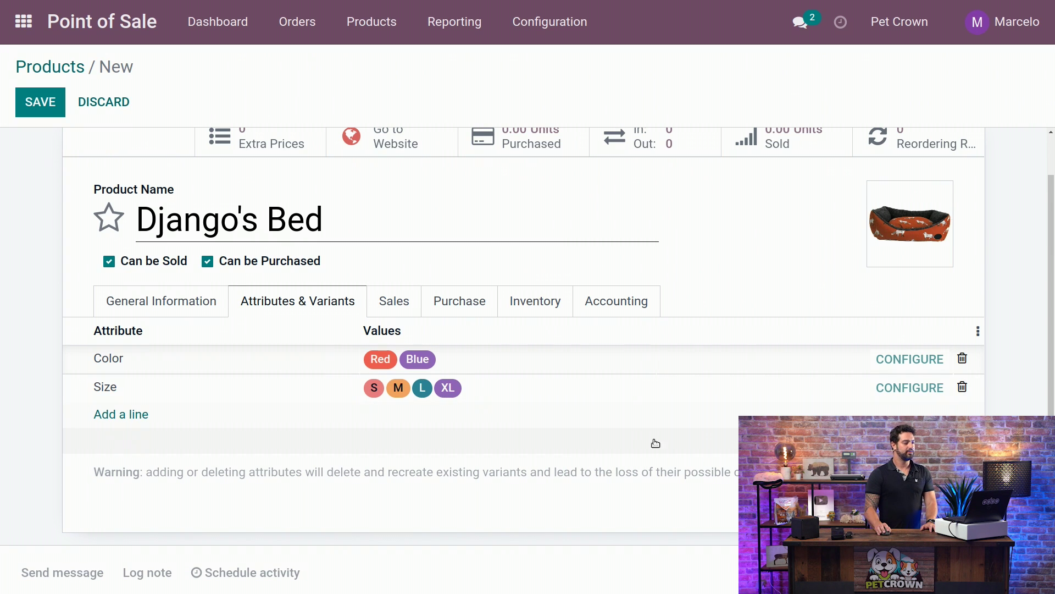
pyautogui.click(514, 434)
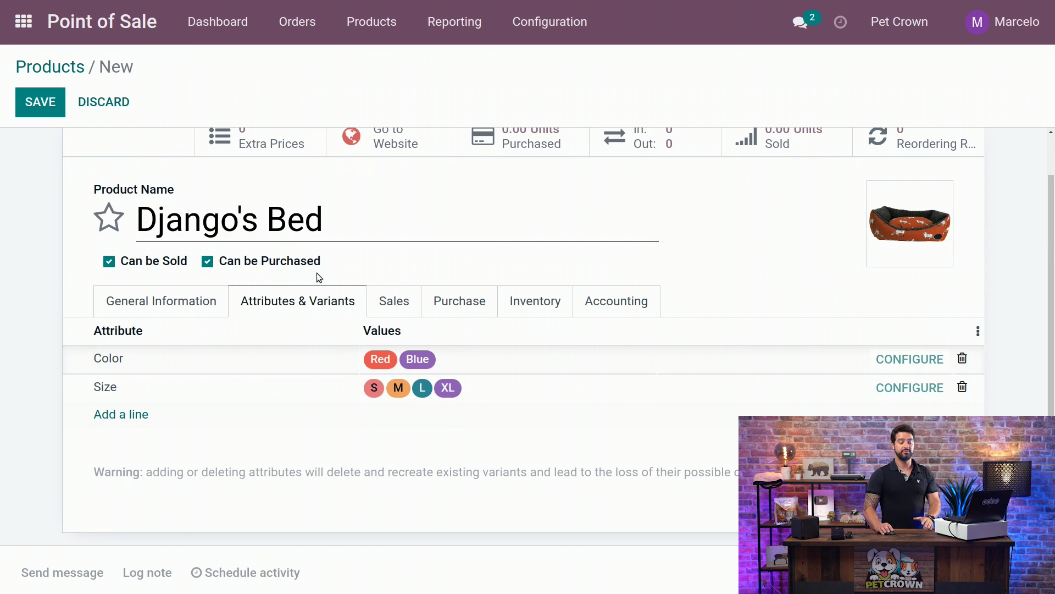
# In the Sales settings, add Soft blanket “I Love Dogs” as an optional product.
pyautogui.click(395, 300)
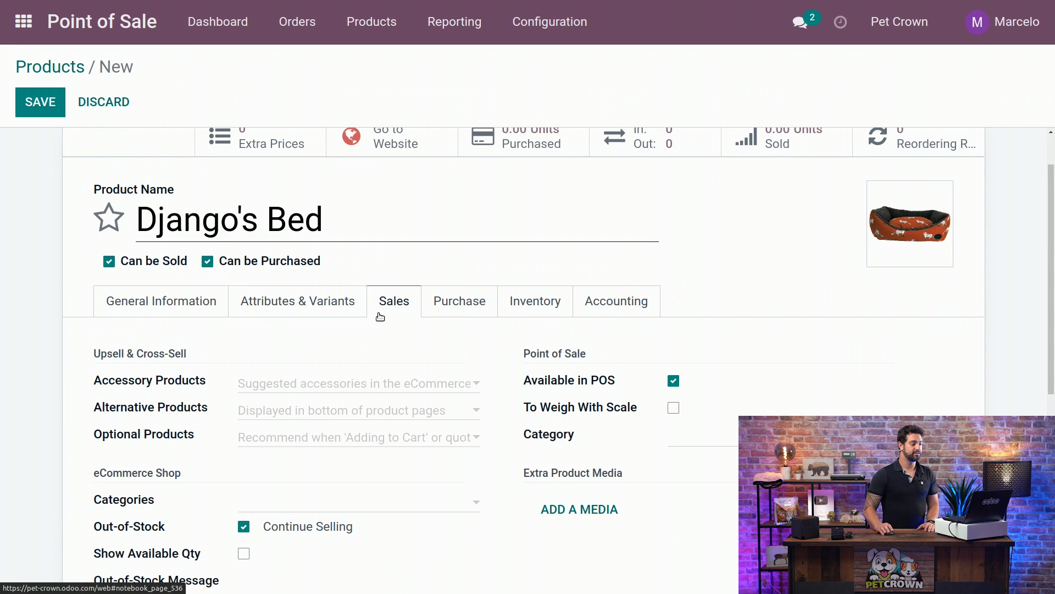
pyautogui.click(273, 437)
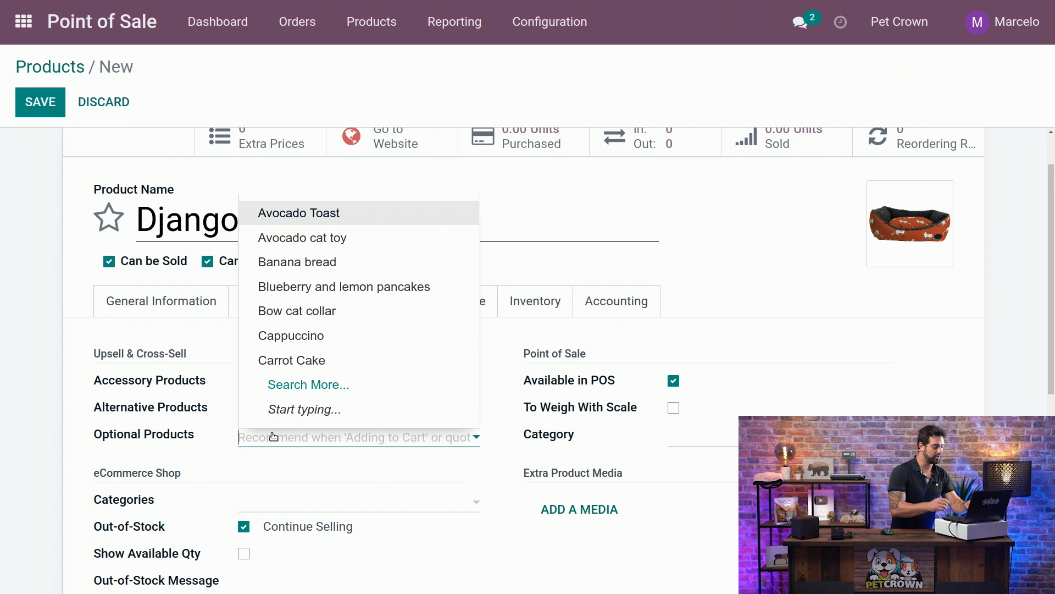
pyautogui.write('sof')
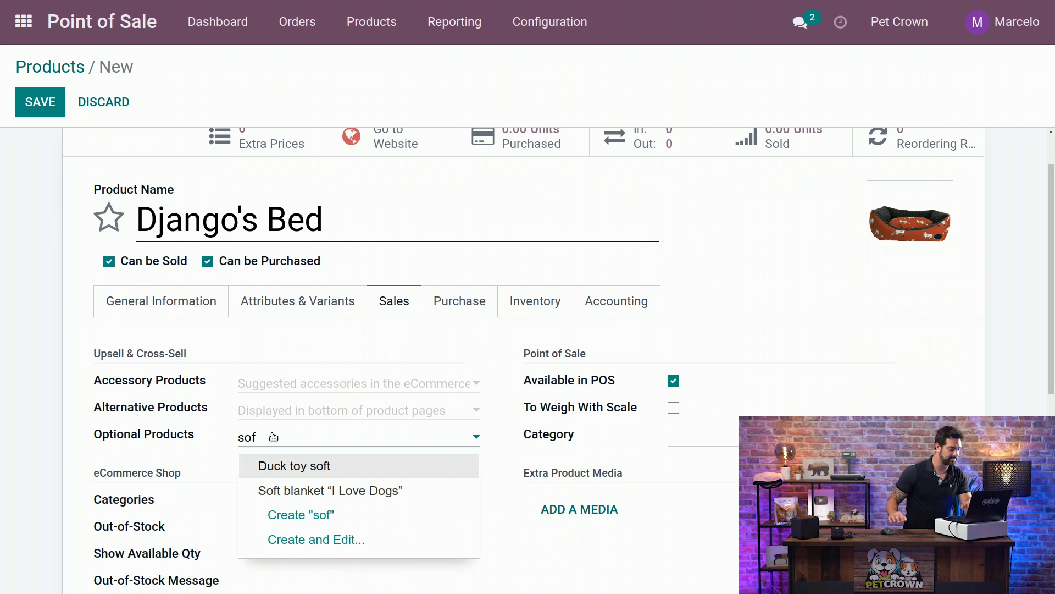
pyautogui.click(330, 490)
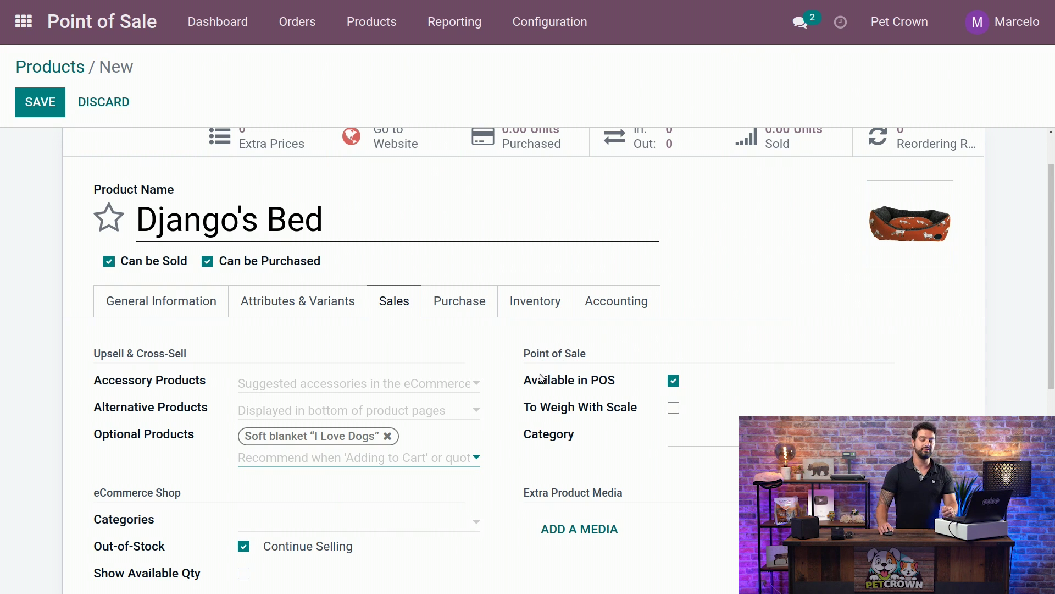
# Set the product's Point of Sale category to Dog / Fur-niture.
pyautogui.click(709, 441)
pyautogui.write('dog')
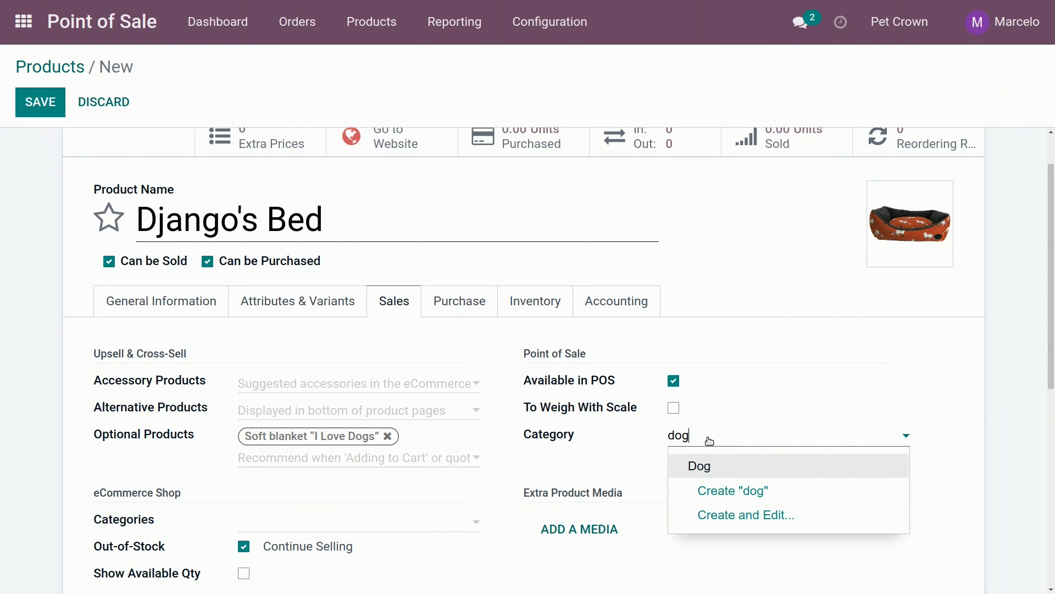
pyautogui.press('BackSpace')
pyautogui.press('BackSpace')
pyautogui.press('BackSpace')
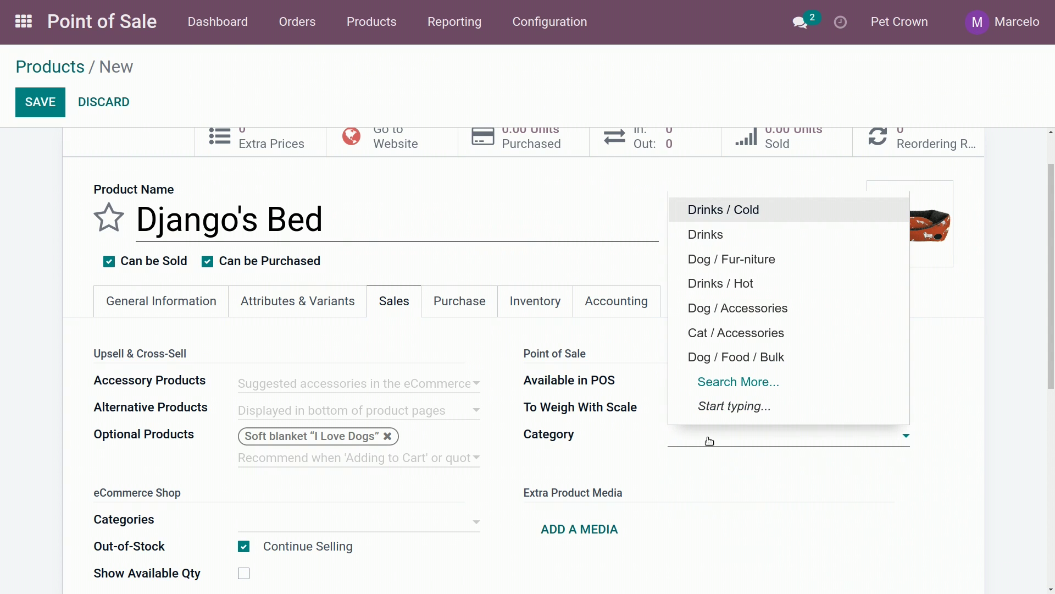
pyautogui.write('fu')
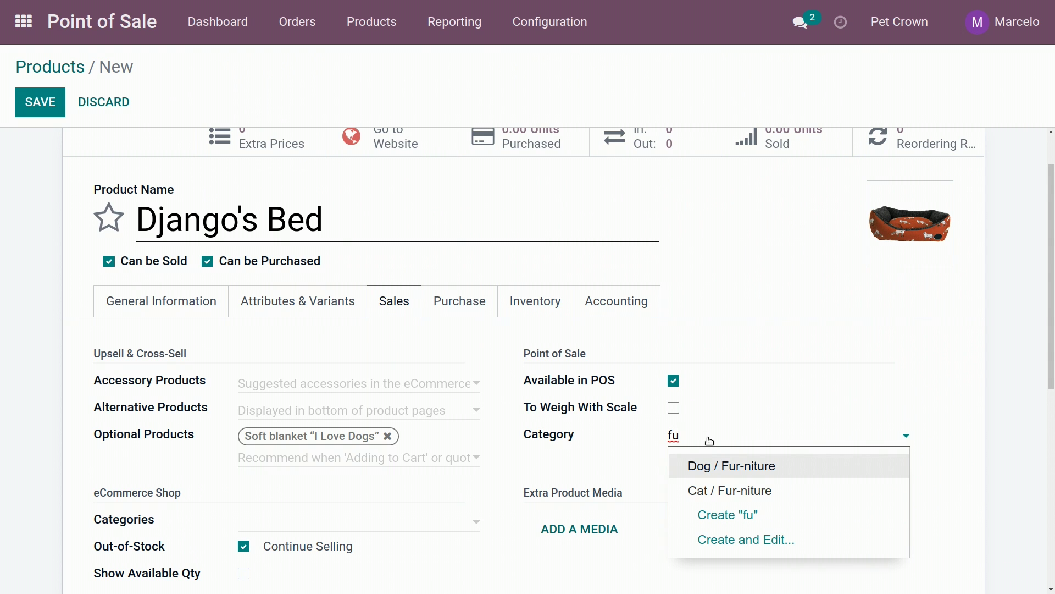
pyautogui.click(751, 466)
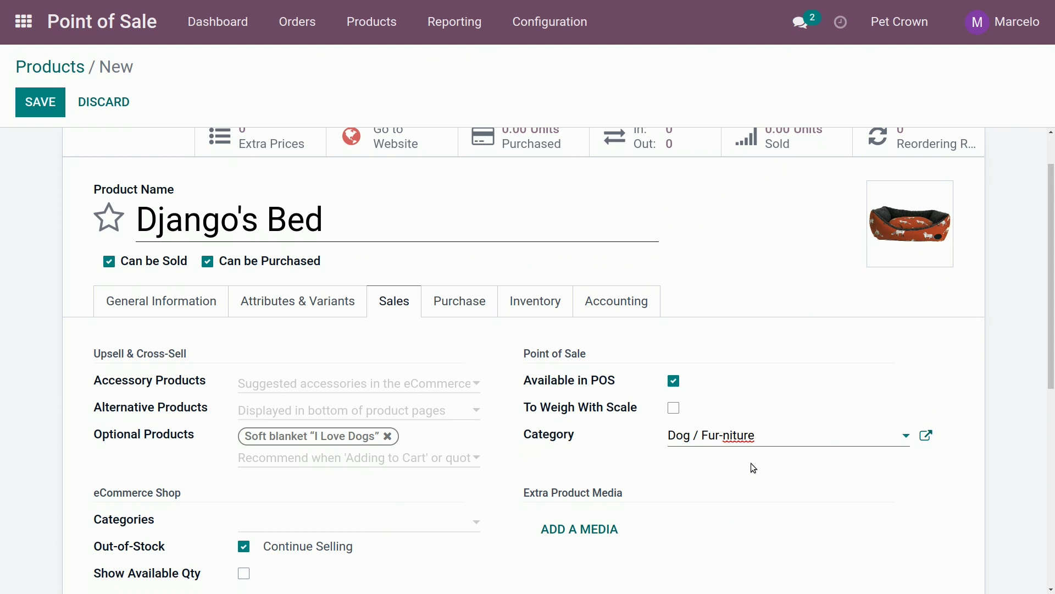
pyautogui.scroll(-1, 621, 404)
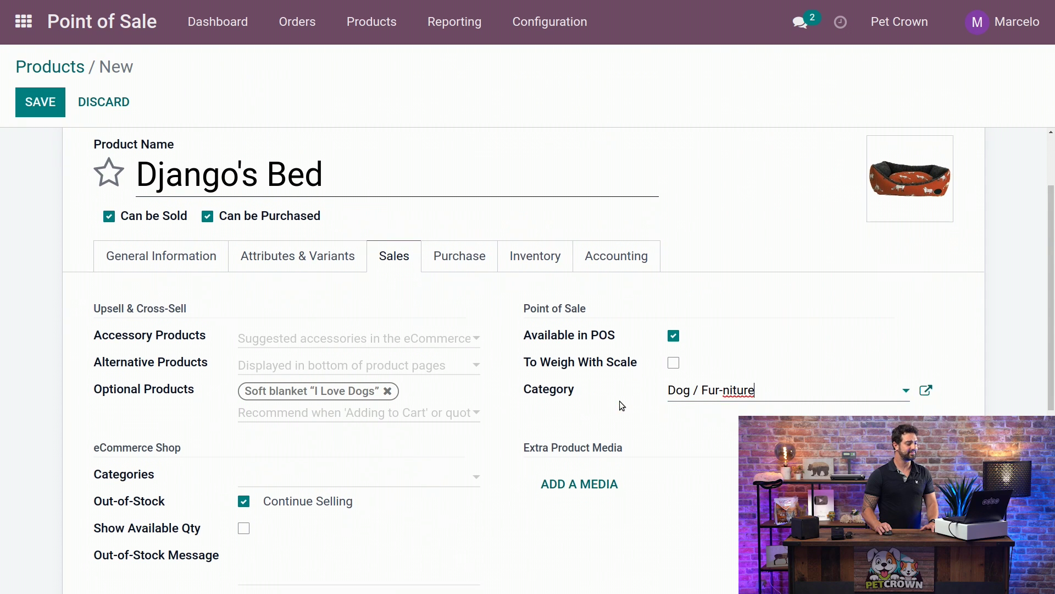
pyautogui.scroll(3, 493, 428)
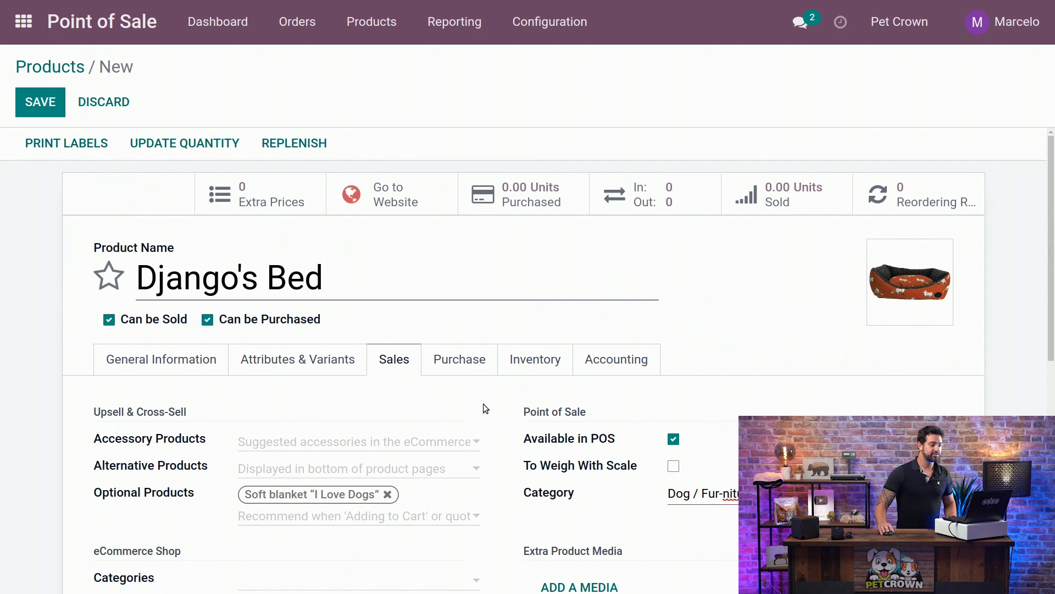
# Save Django's Bed, star it as a favourite, and view its Red and Blue variants.
pyautogui.click(35, 104)
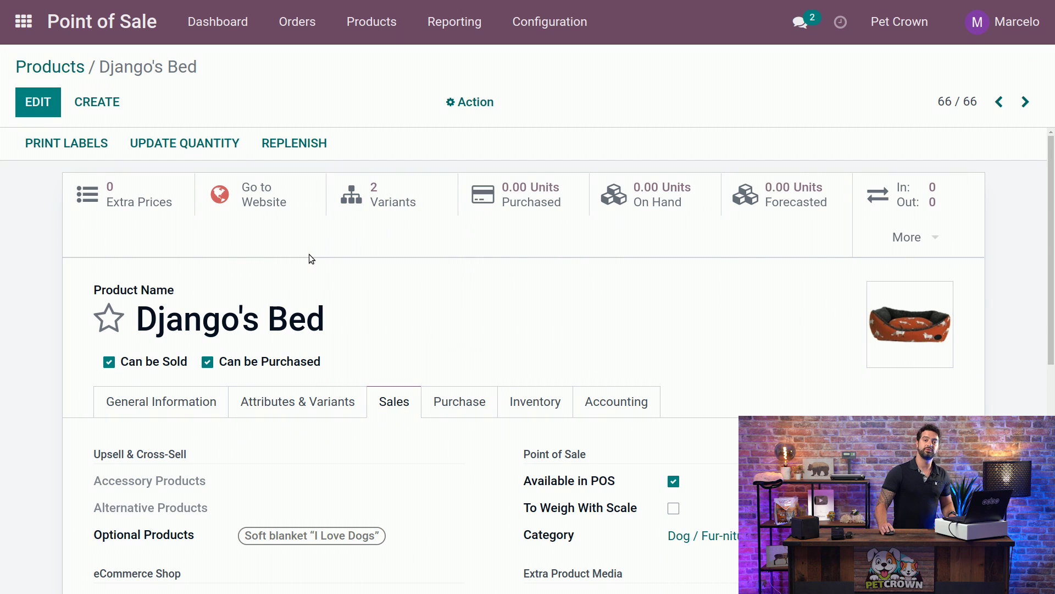
pyautogui.click(109, 318)
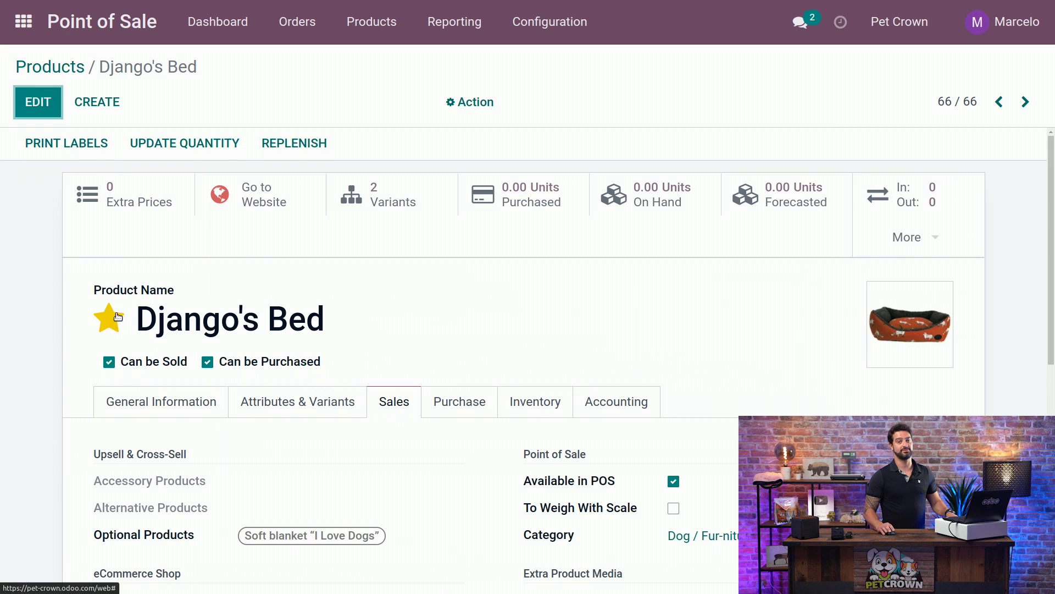
pyautogui.click(390, 193)
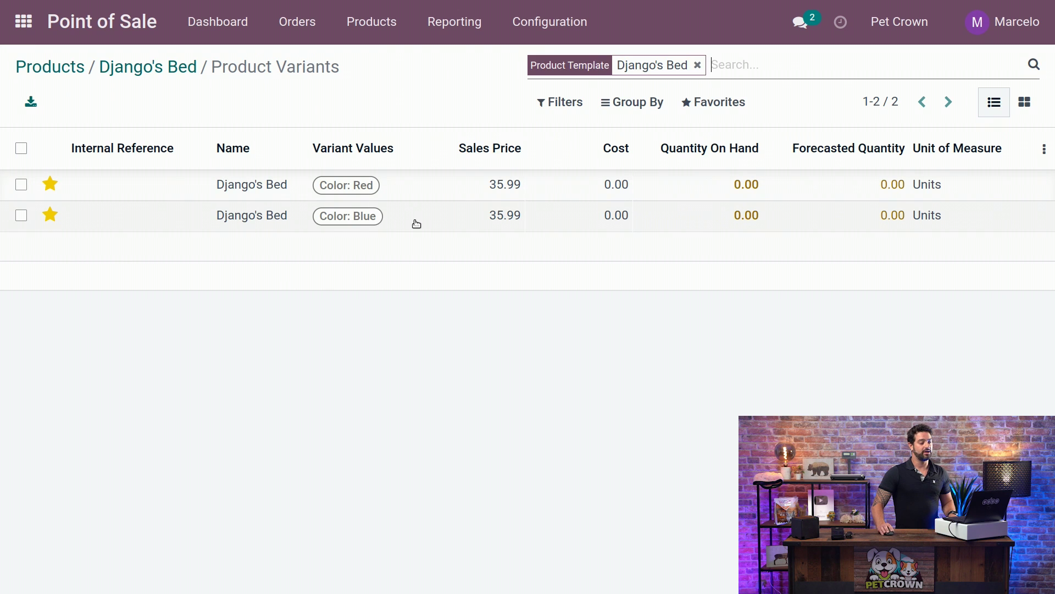
# Upload 'Django's bed blue duck' from Desktop/Petcrown as the Blue variant's picture and save.
pyautogui.click(246, 221)
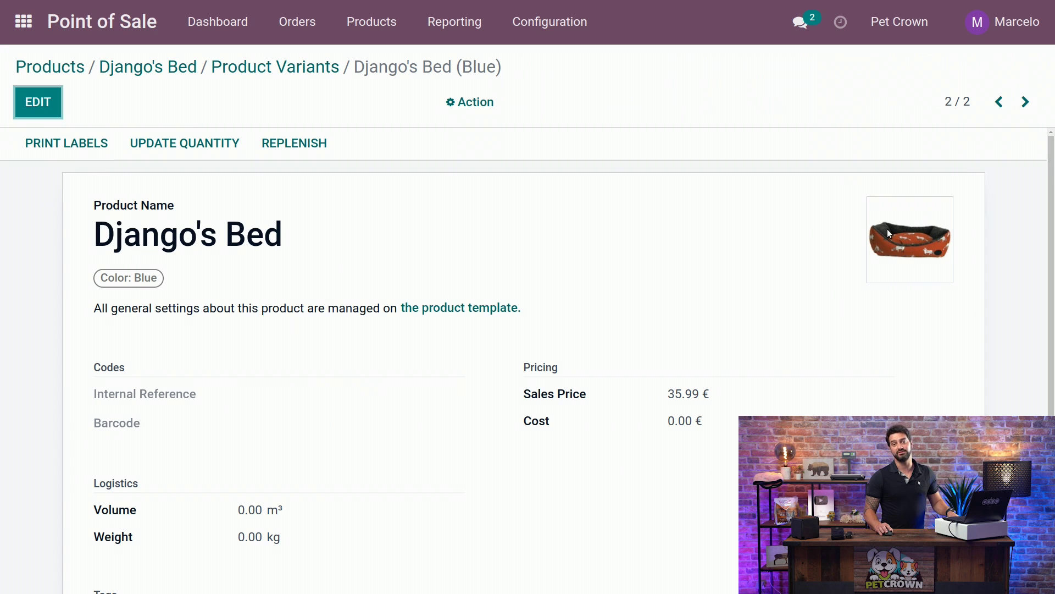
pyautogui.click(44, 107)
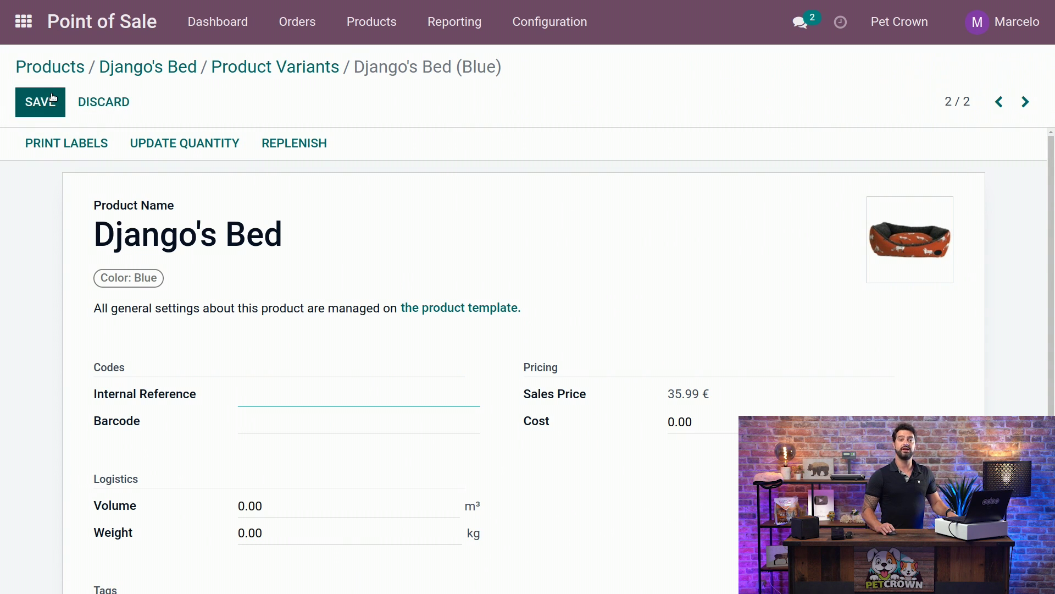
pyautogui.moveTo(900, 233)
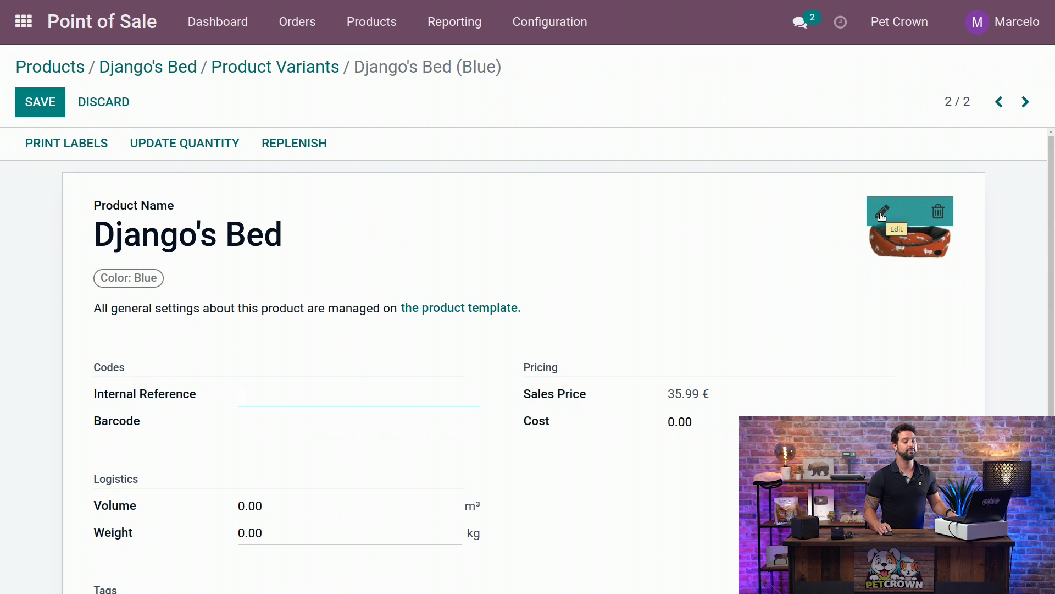
pyautogui.click(882, 213)
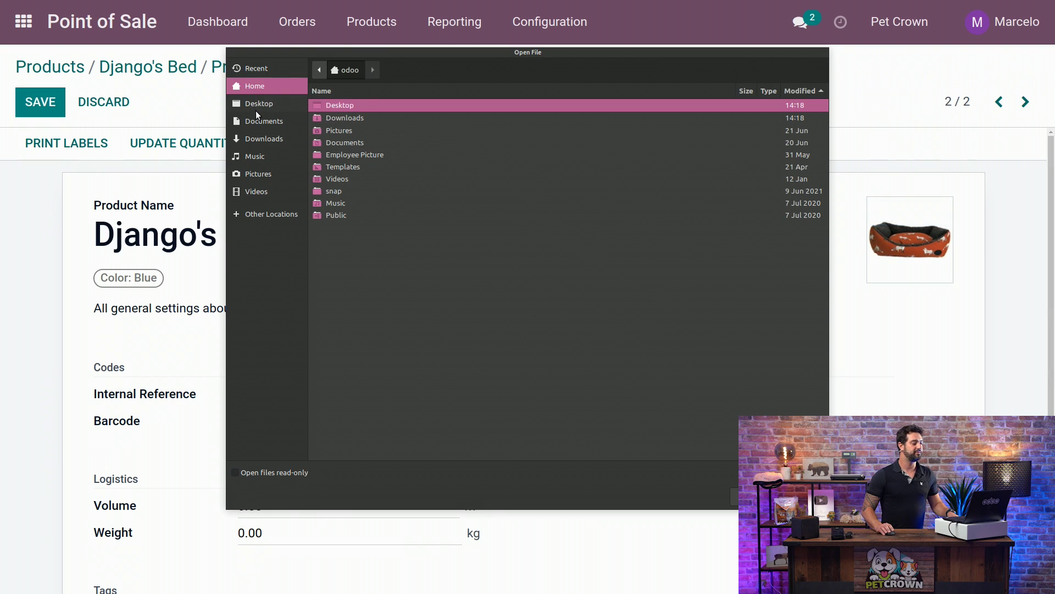
pyautogui.click(257, 105)
pyautogui.doubleClick(351, 107)
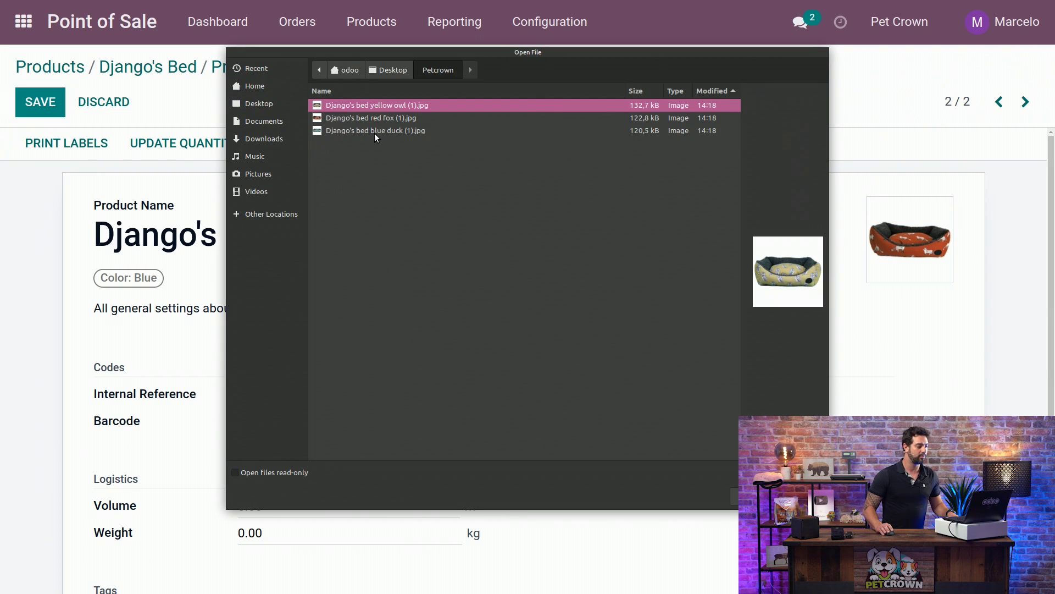
pyautogui.click(363, 129)
pyautogui.doubleClick(363, 129)
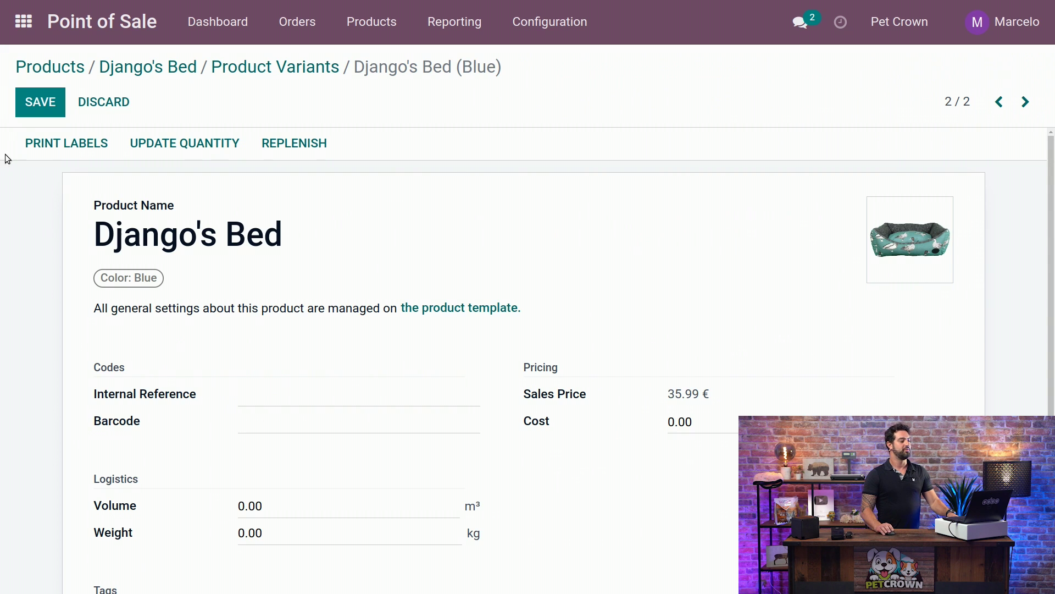
pyautogui.click(37, 102)
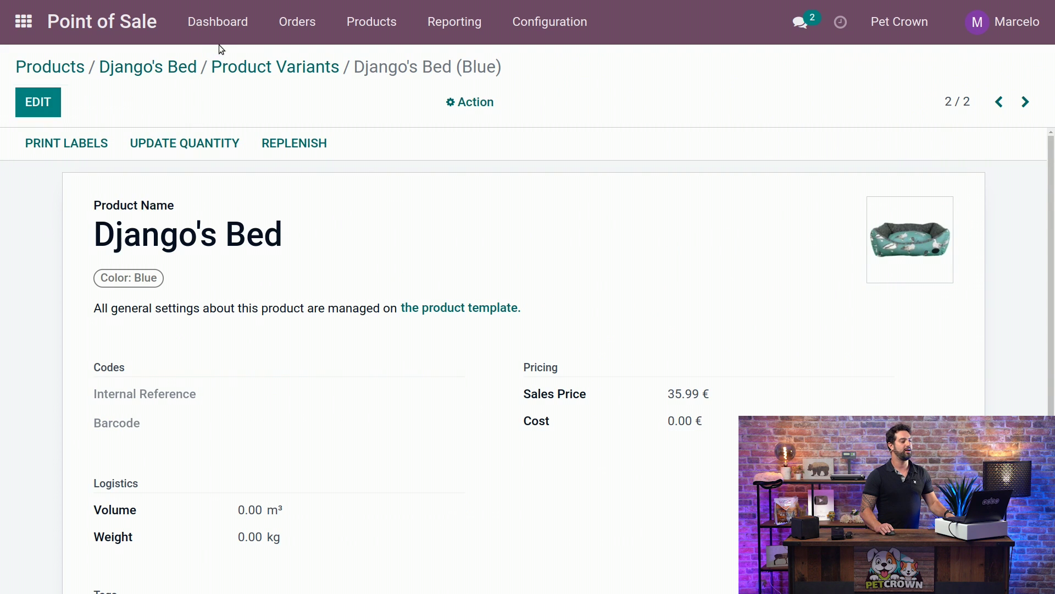
# Open a new PetCrown session and filter products to the Dog / Fur-niture category.
pyautogui.click(222, 26)
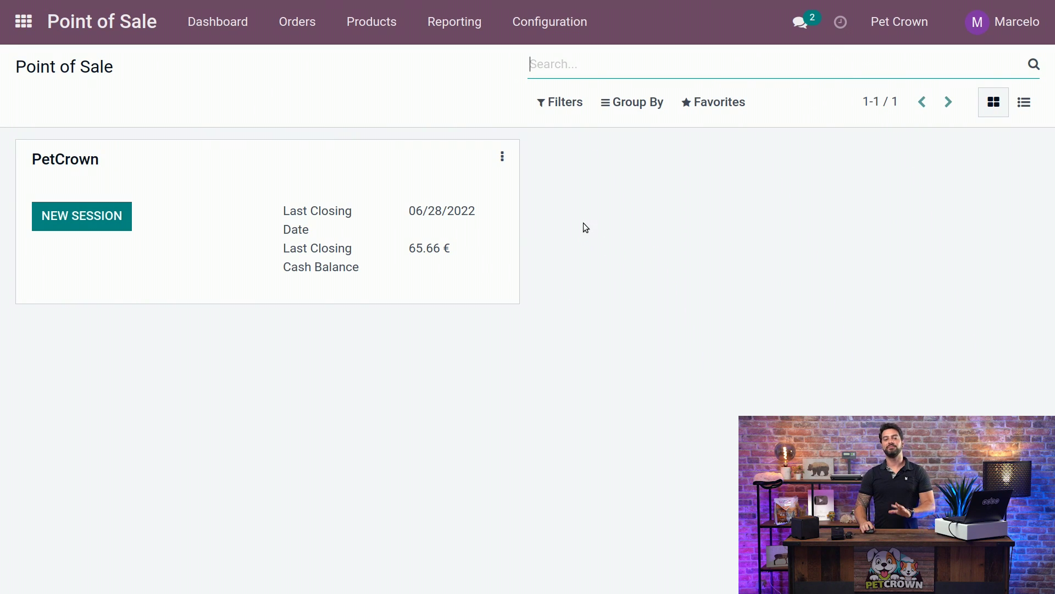
pyautogui.click(101, 213)
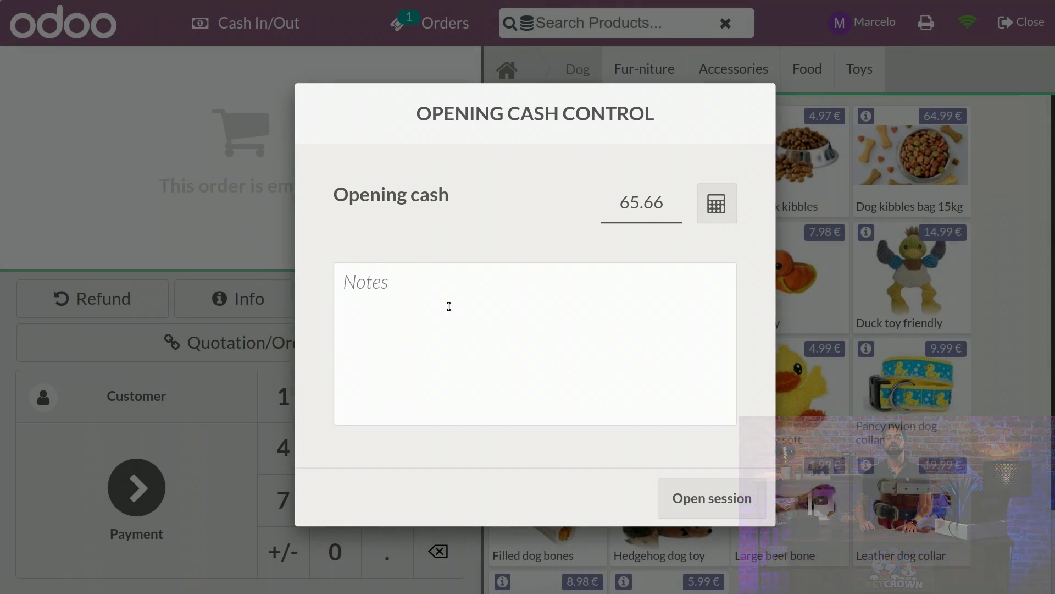
pyautogui.click(701, 502)
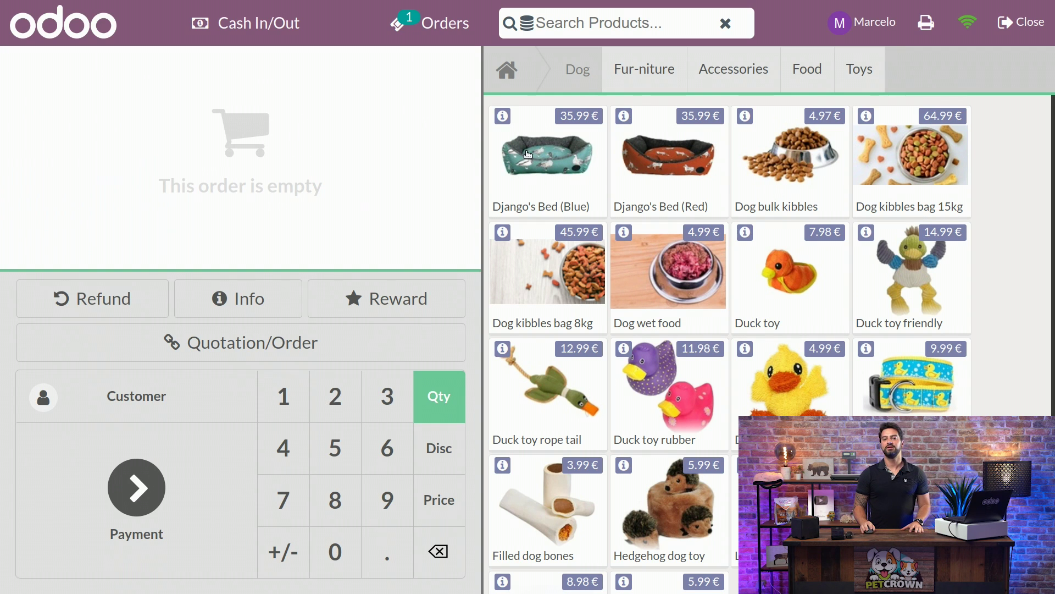
pyautogui.click(653, 75)
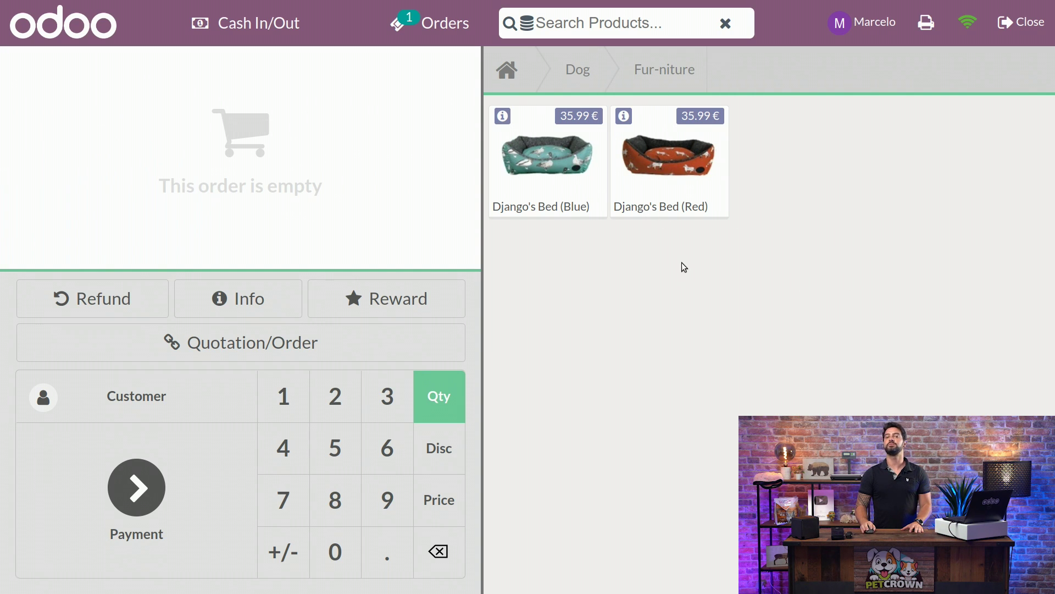
# Add Django's Bed (Red) in size XL to the order at 35.99 €.
pyautogui.click(677, 168)
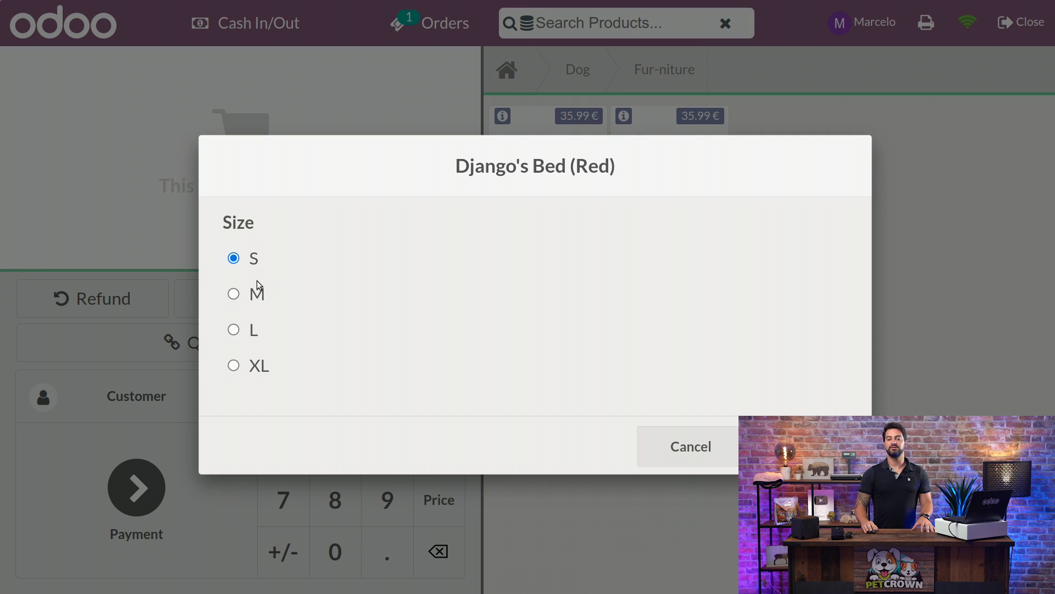
pyautogui.click(234, 366)
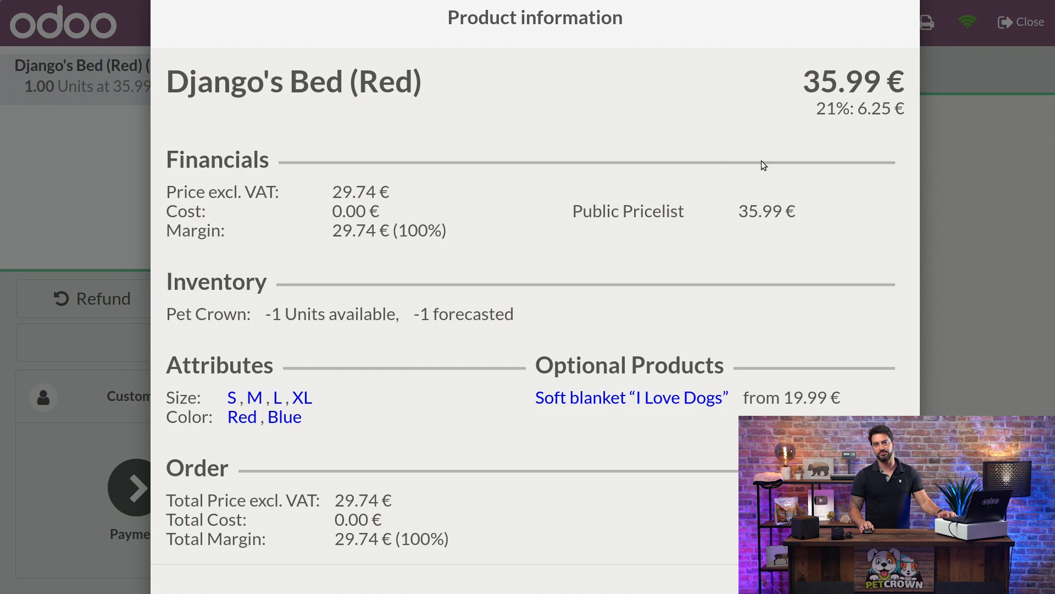
# Add the optional Soft blanket “I Love Dogs” at 19.99 €, bringing the total to 55.98 €.
pyautogui.scroll(-1, 715, 198)
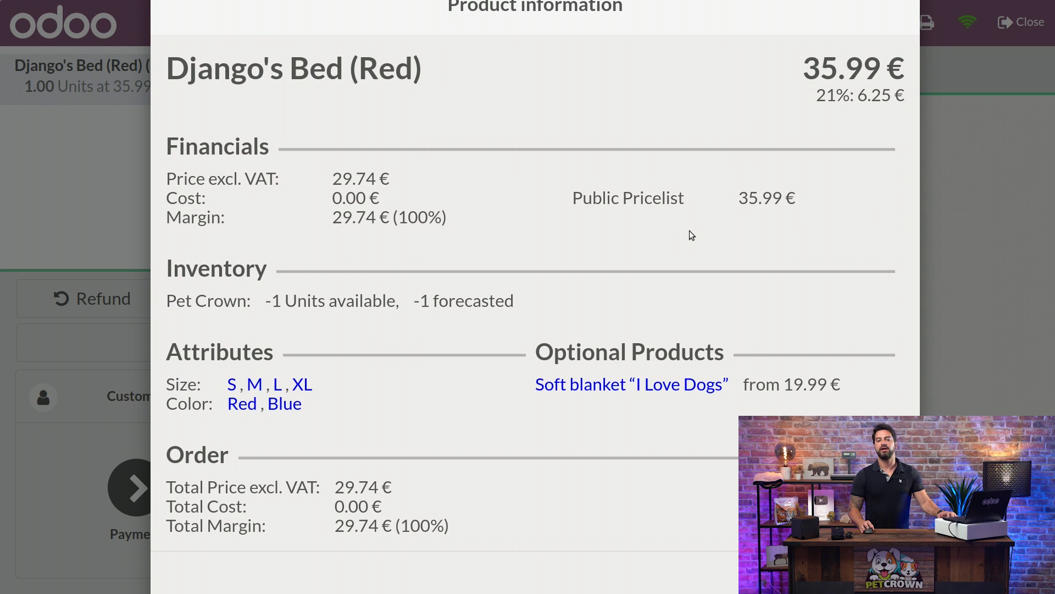
pyautogui.click(620, 390)
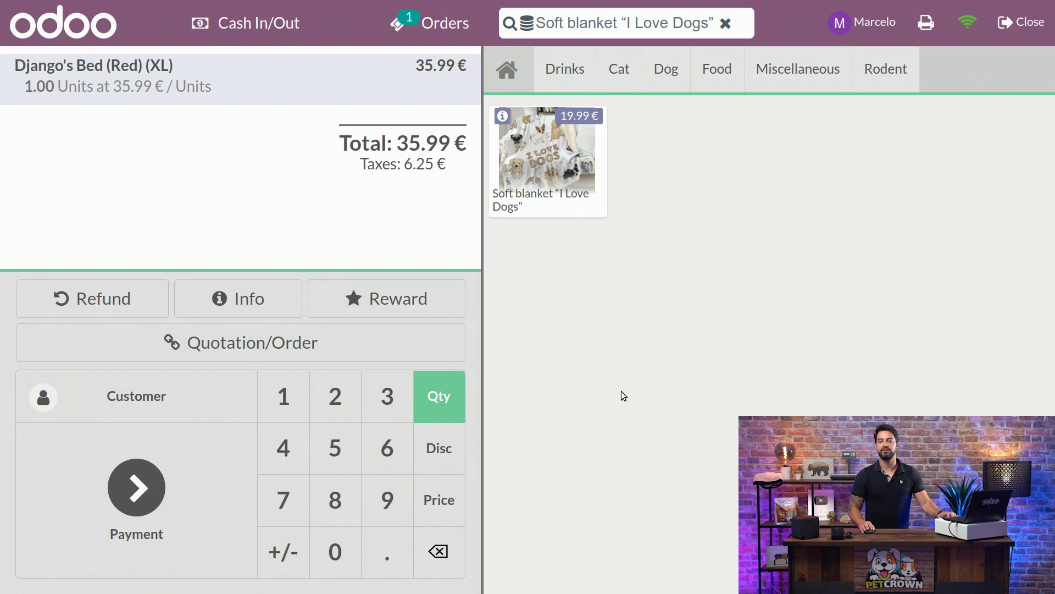
pyautogui.click(552, 158)
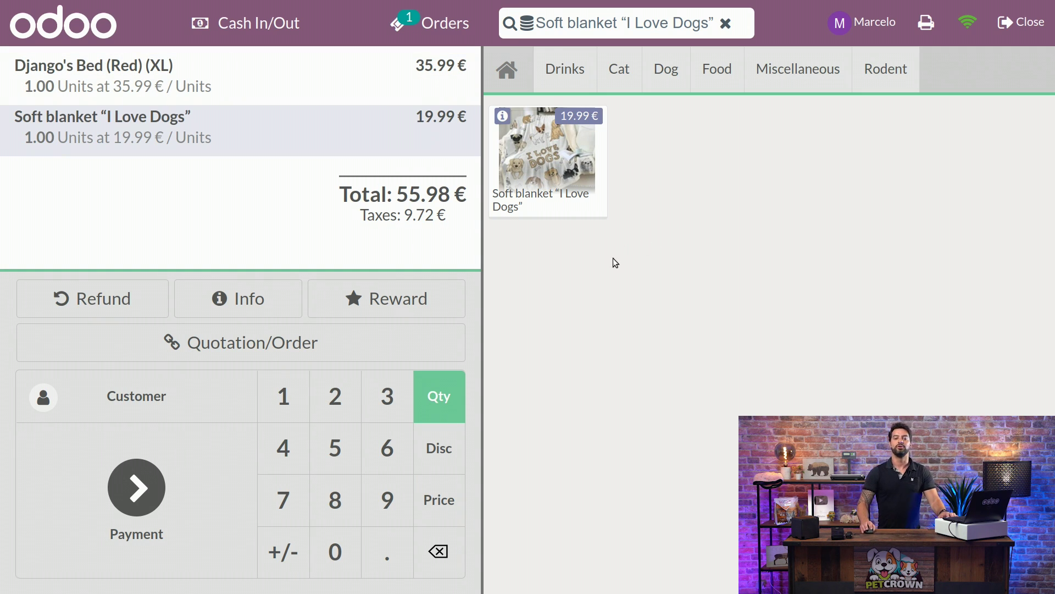